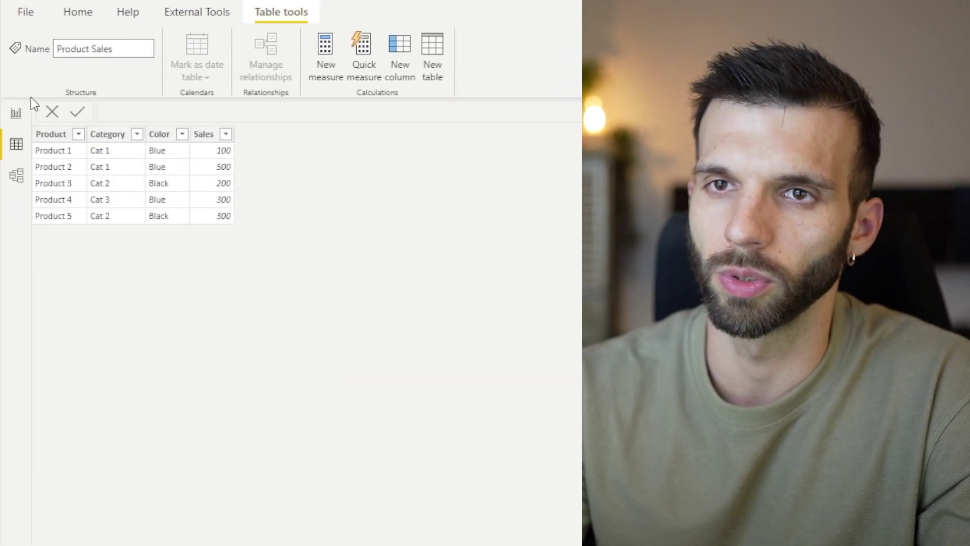
In the report, create the measure Product Count = COUNTX('Product Sales';'Product Sales'[Product]).
left_click(16, 112)
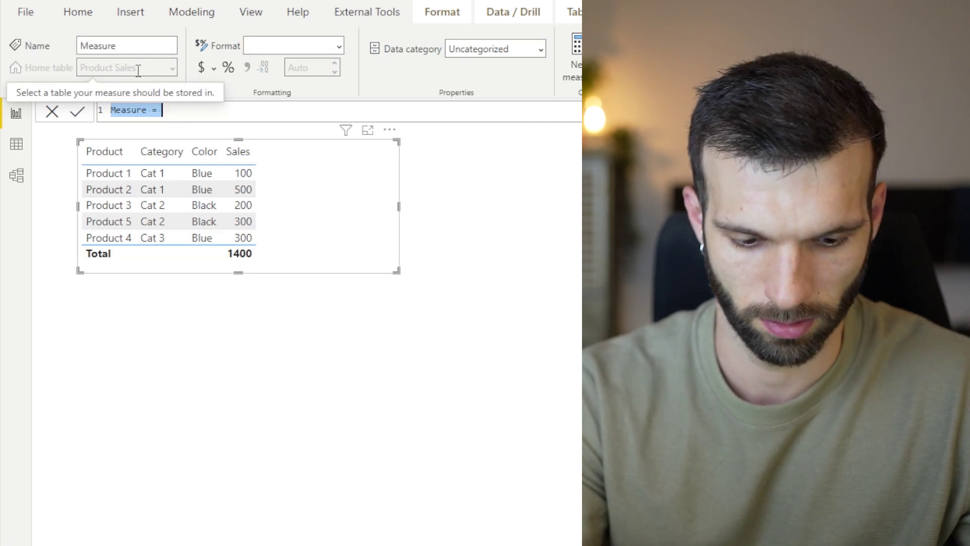
type("Croduct Count =")
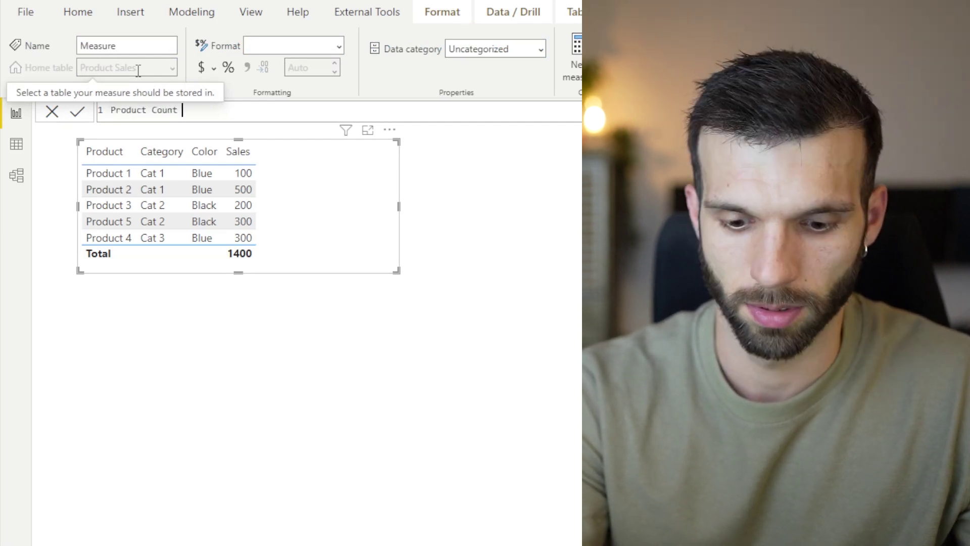
key("Return")
type("COUNTX(prod")
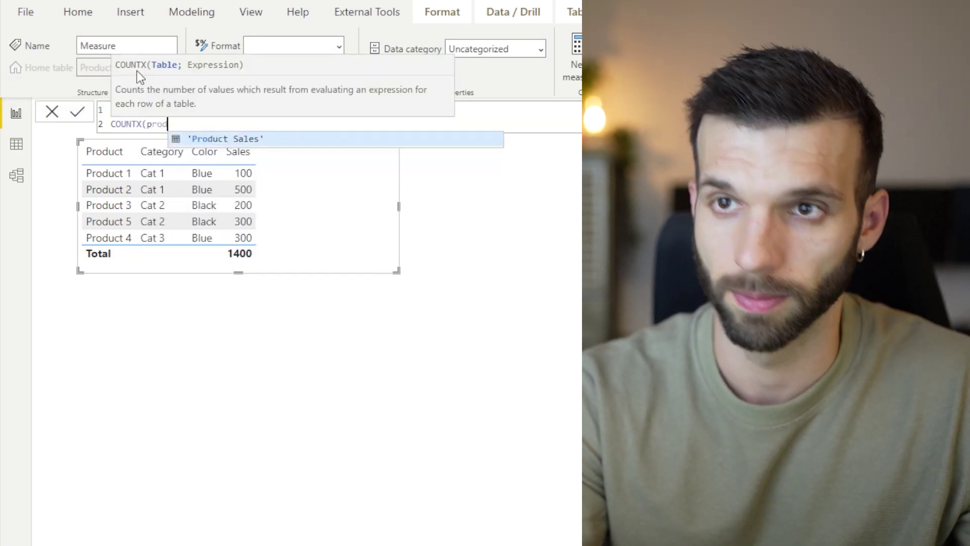
key("Tab")
type(";prod")
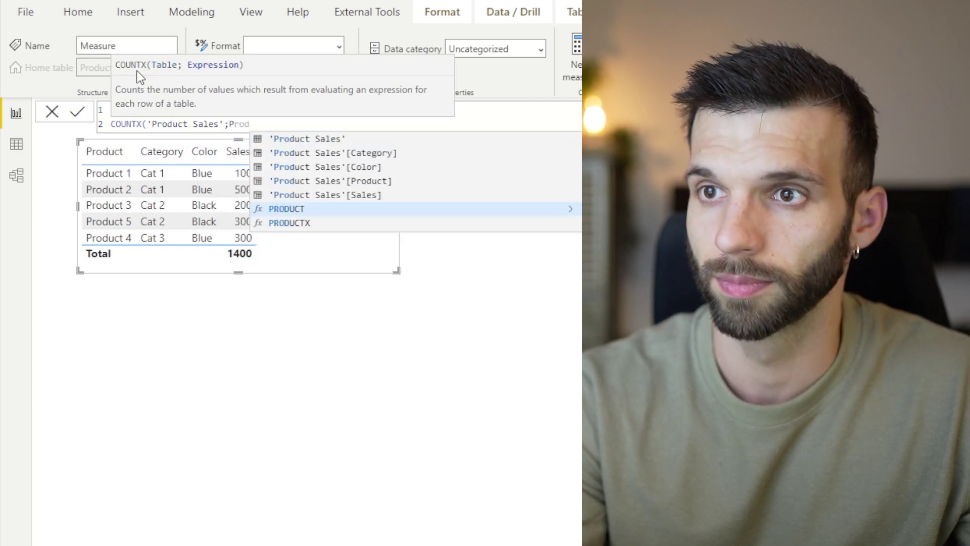
key("Tab")
type(")")
key("Return")
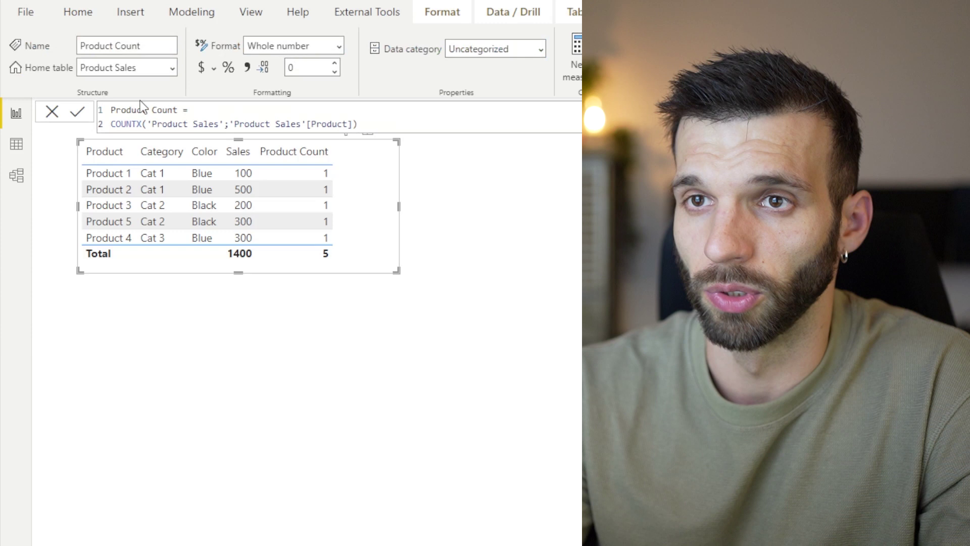
Highlight the table and column arguments of the COUNTX formula.
mouse_move(147, 123)
left_mouse_down()
mouse_move(227, 136)
mouse_move(209, 124)
mouse_move(219, 121)
mouse_move(184, 109)
mouse_move(149, 123)
left_mouse_up()
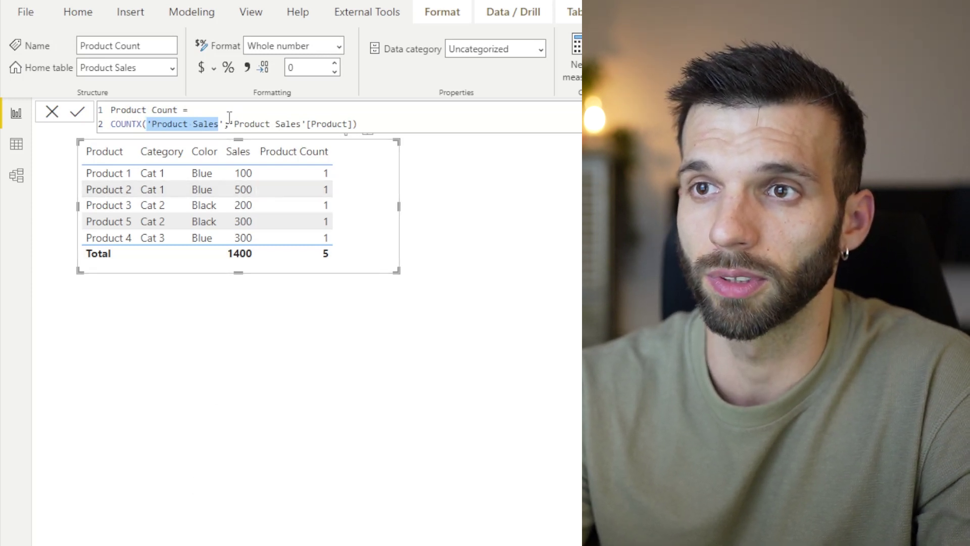
left_click_drag(230, 123, 342, 131)
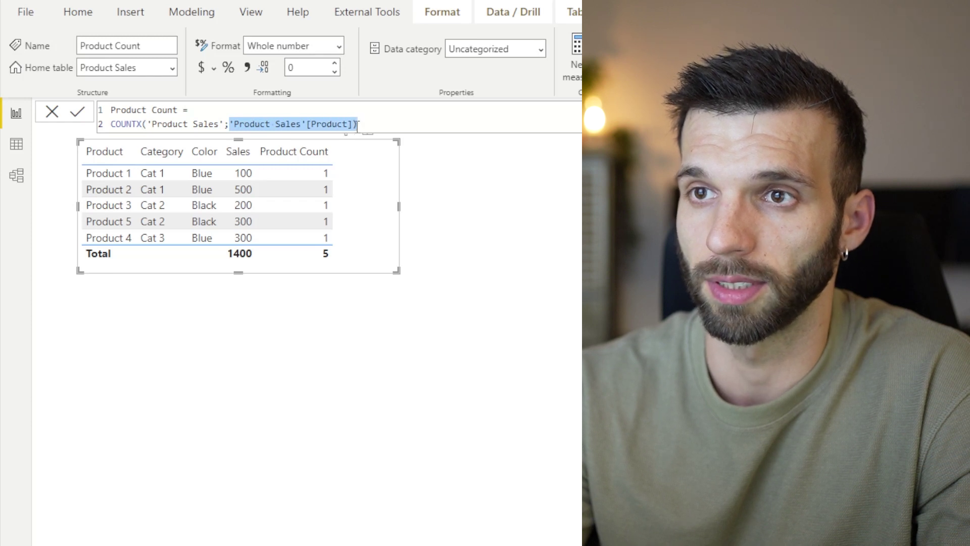
key("shift+Left")
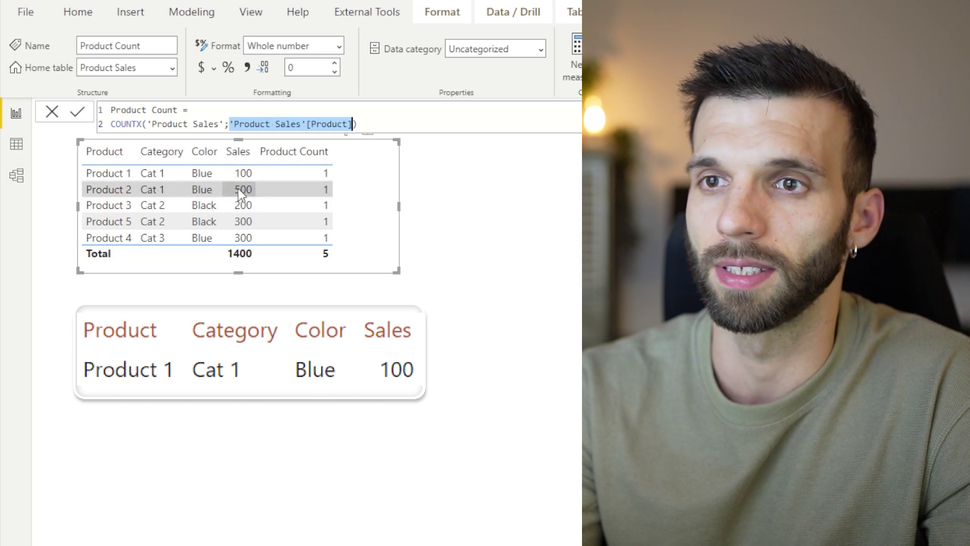
In the query editor, set Removed Bottom Rows to 0 rows and apply the changes.
left_click(397, 217)
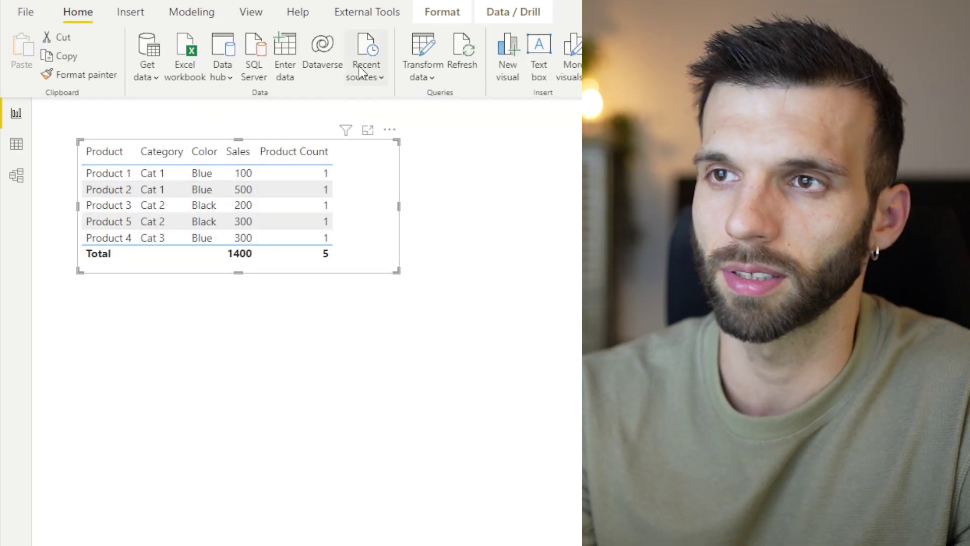
left_click(418, 57)
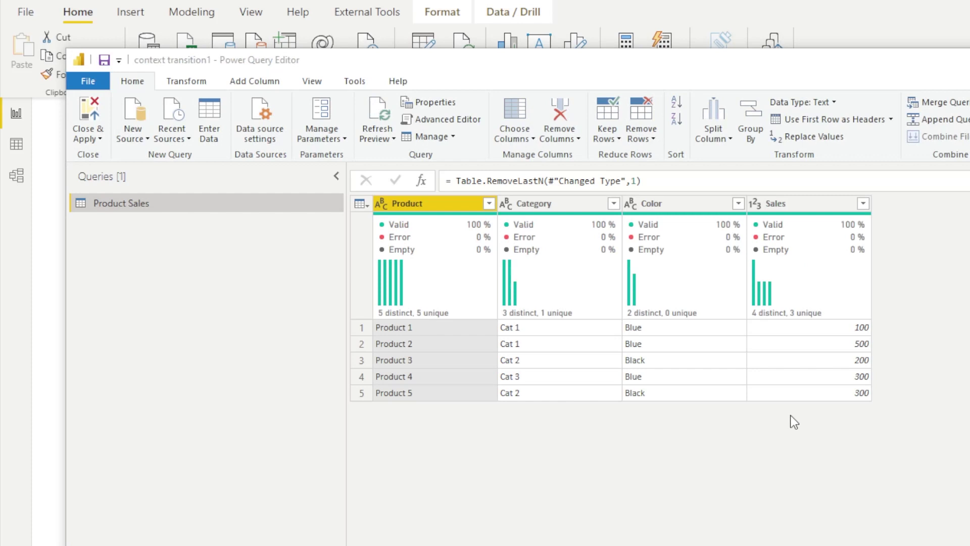
key("Delete")
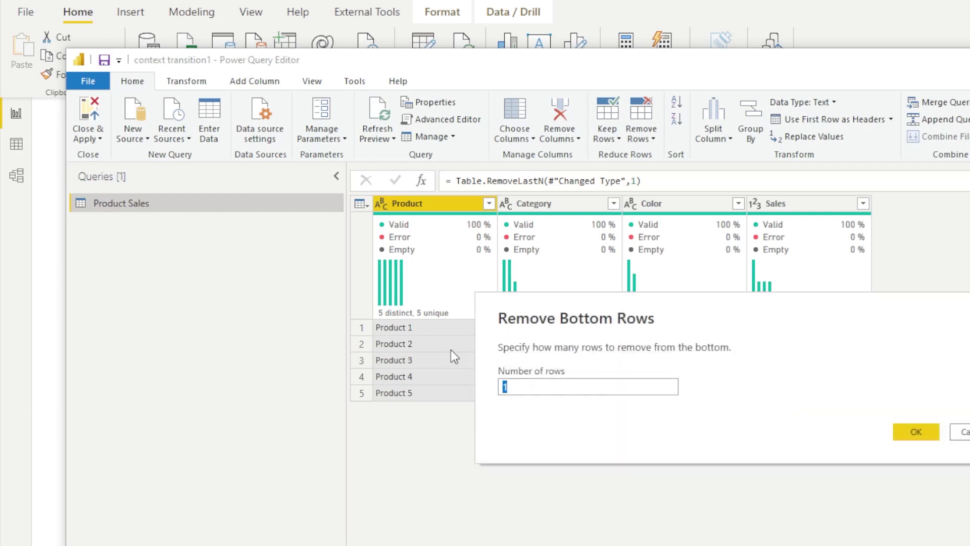
type("0")
left_click(903, 433)
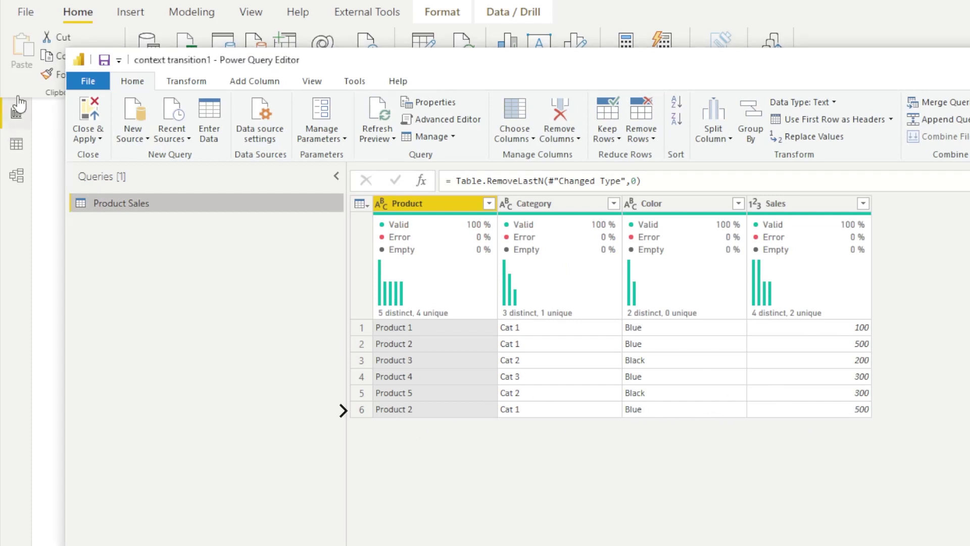
left_click(88, 114)
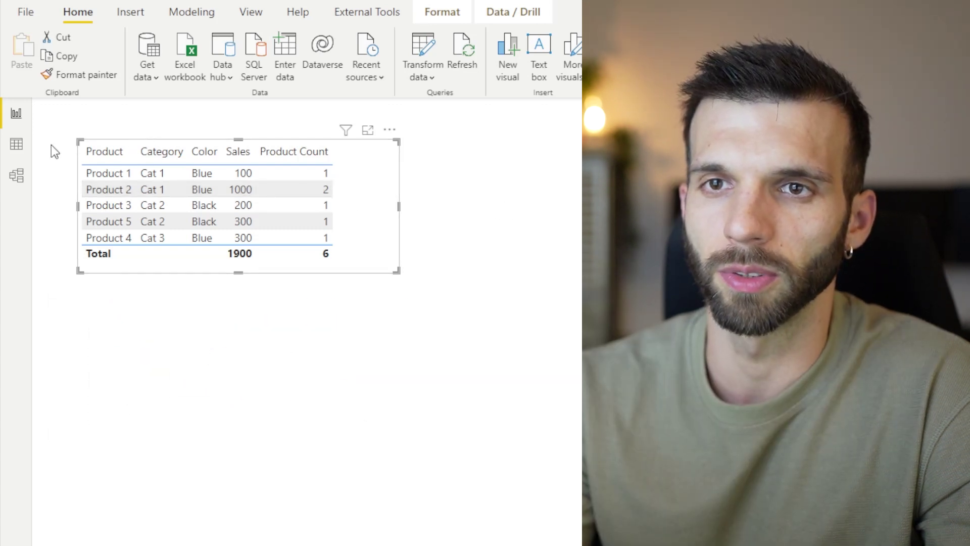
In Data view, reuse the copied COUNTX formula as the new calculated column Product Count Column.
left_click(17, 144)
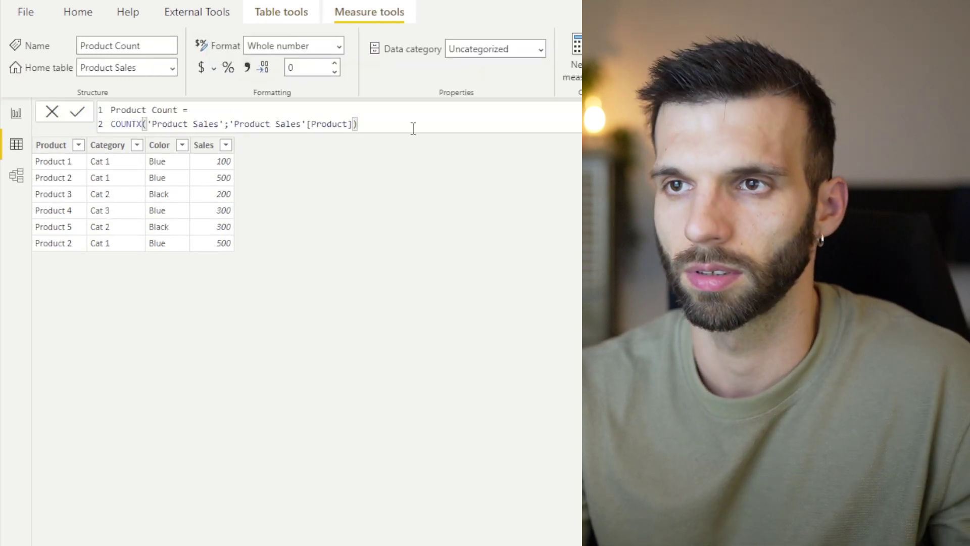
key("shift+Home")
key("ctrl+c")
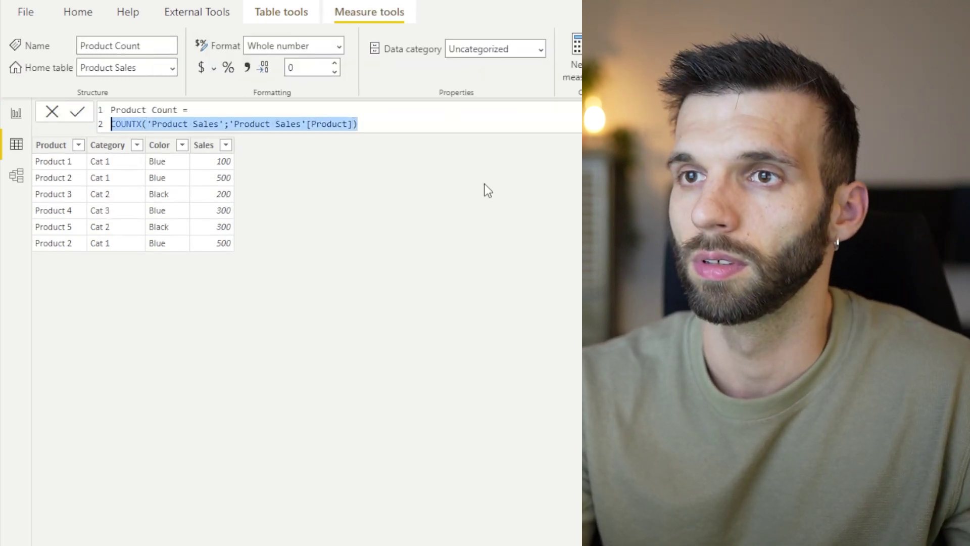
left_click(484, 184)
left_click(58, 13)
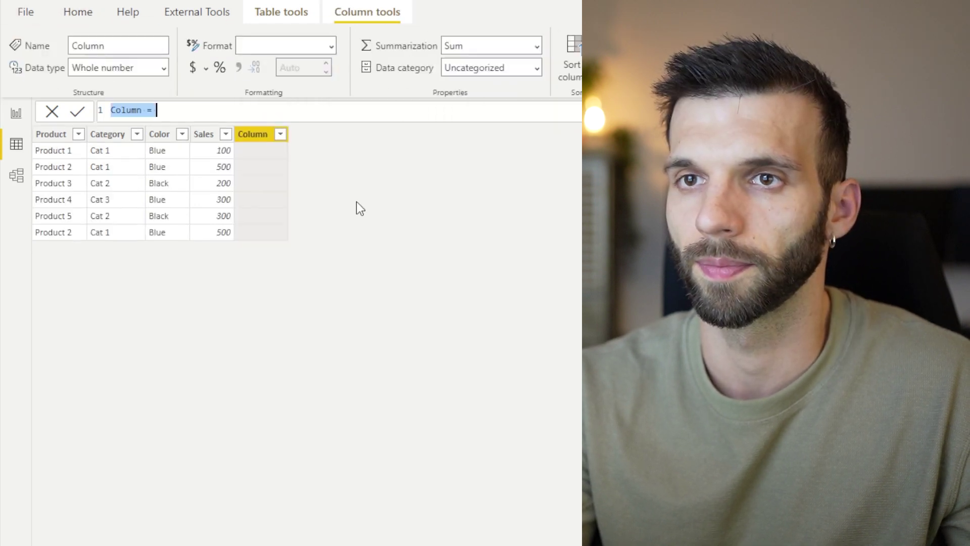
key("ctrl+v")
key("Home")
type("Product Count Column =")
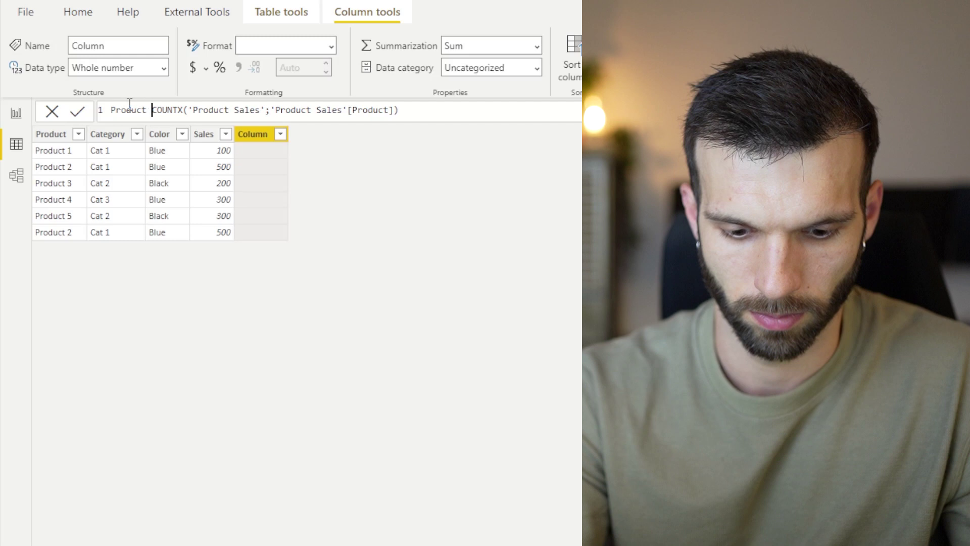
key("Return")
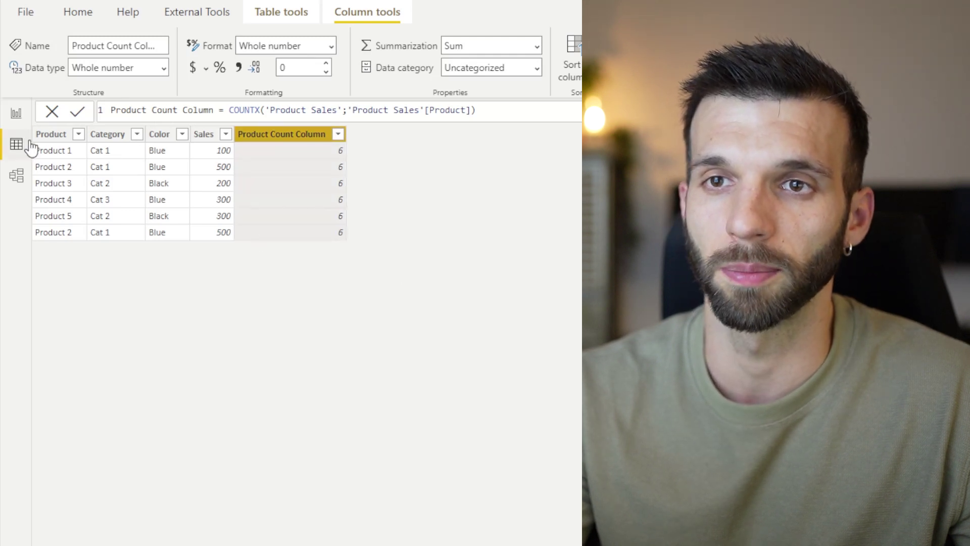
left_click(47, 152)
left_click(112, 150)
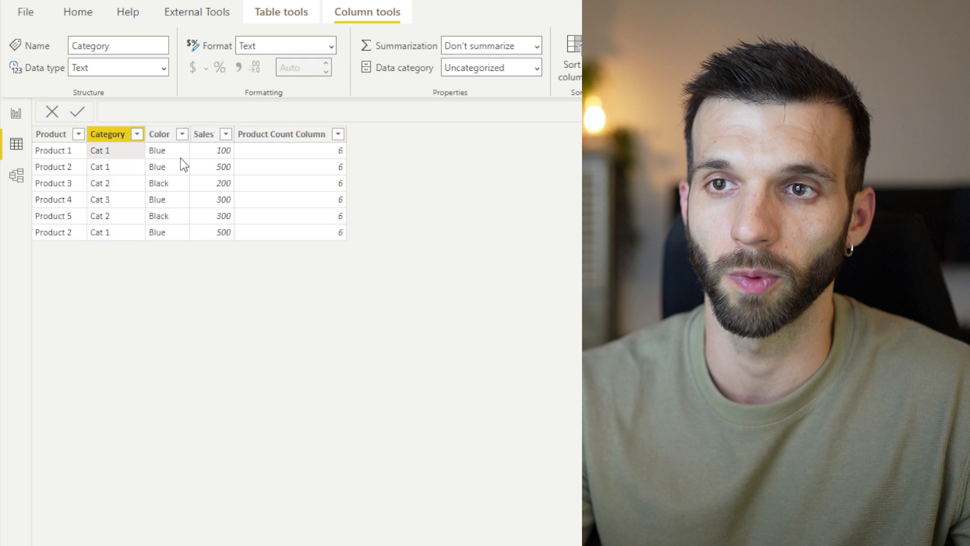
left_click(178, 149)
left_click(210, 151)
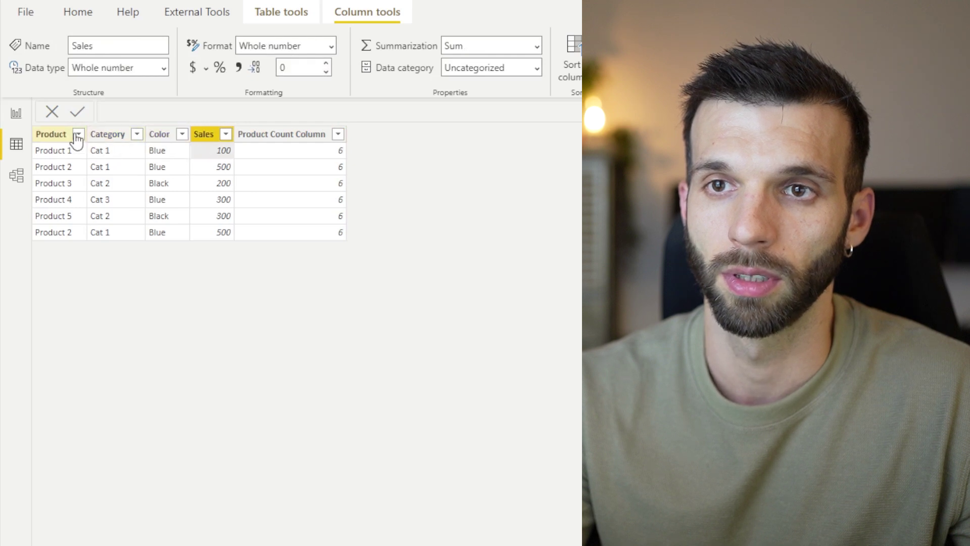
left_click(44, 151)
left_click(127, 158)
left_click(178, 152)
left_click(235, 154)
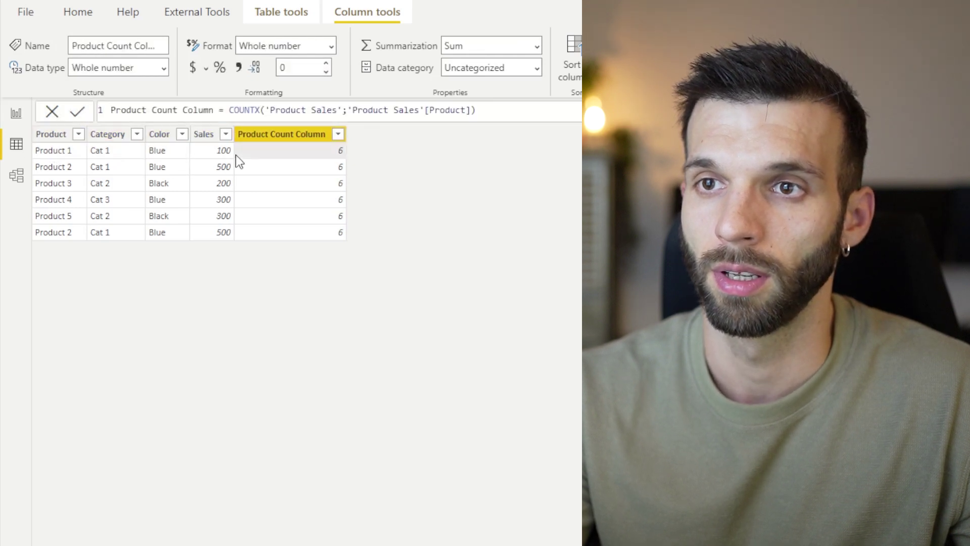
left_click(223, 151)
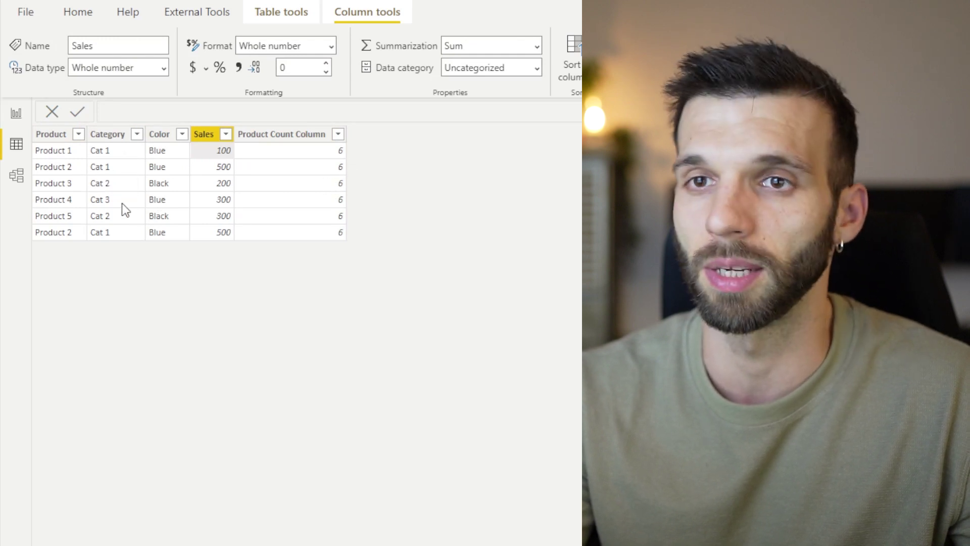
left_click(55, 149)
left_click(105, 148)
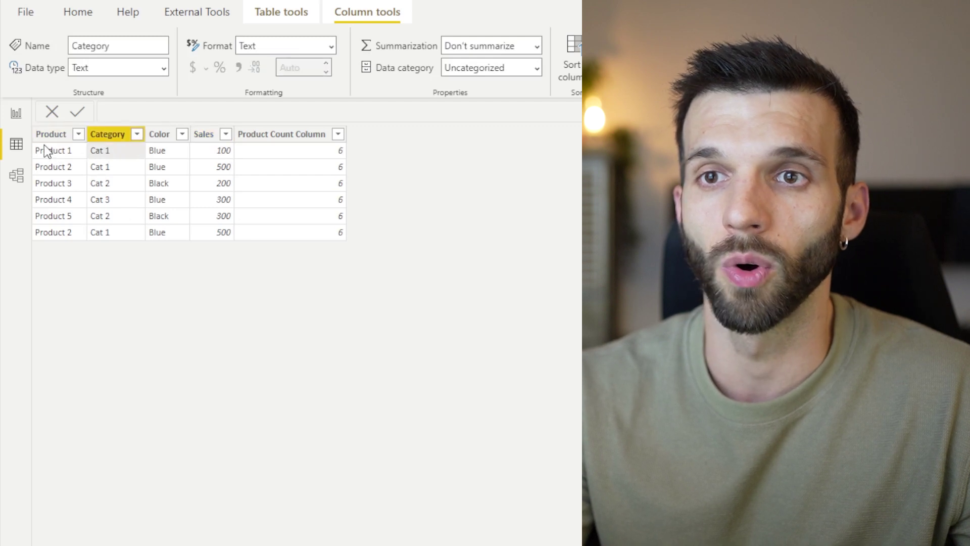
left_click(52, 151)
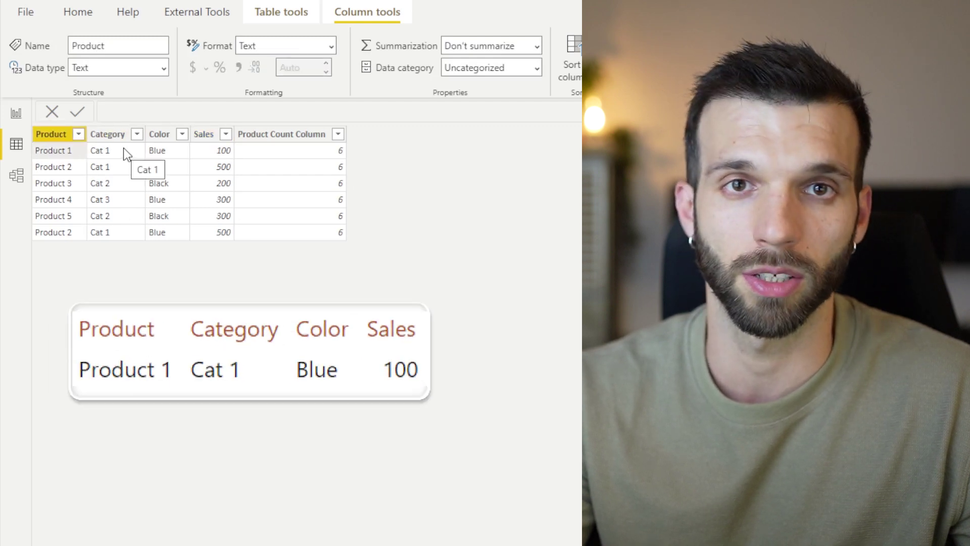
left_click(123, 147)
left_click(175, 162)
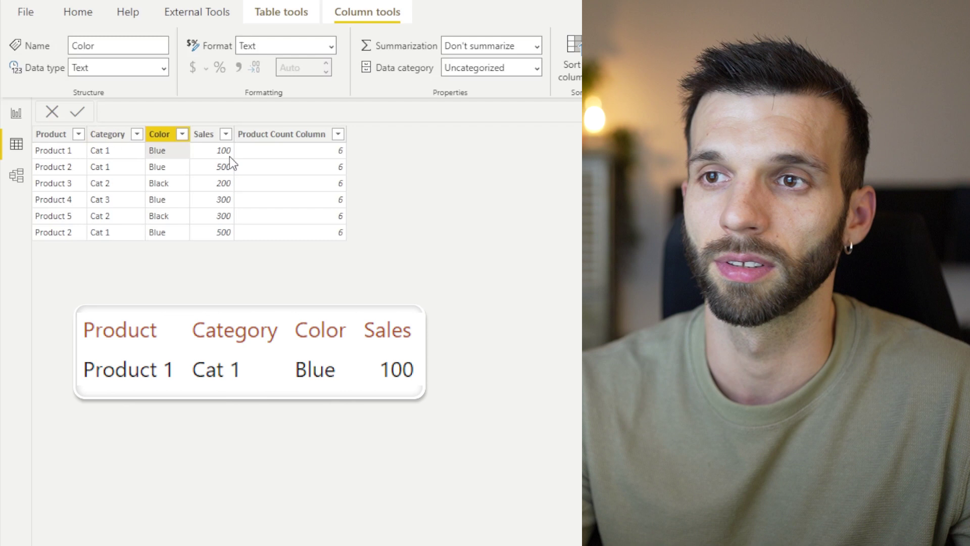
left_click(229, 156)
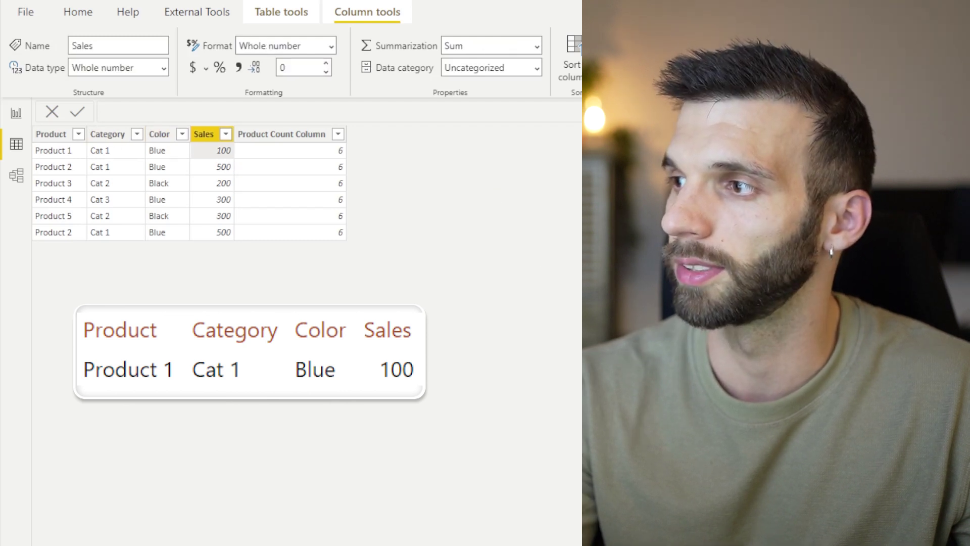
left_click(281, 134)
Change Product Count Column to CALCULATE(COUNTX('Product Sales';'Product Sales'[Product])).
left_click(230, 109)
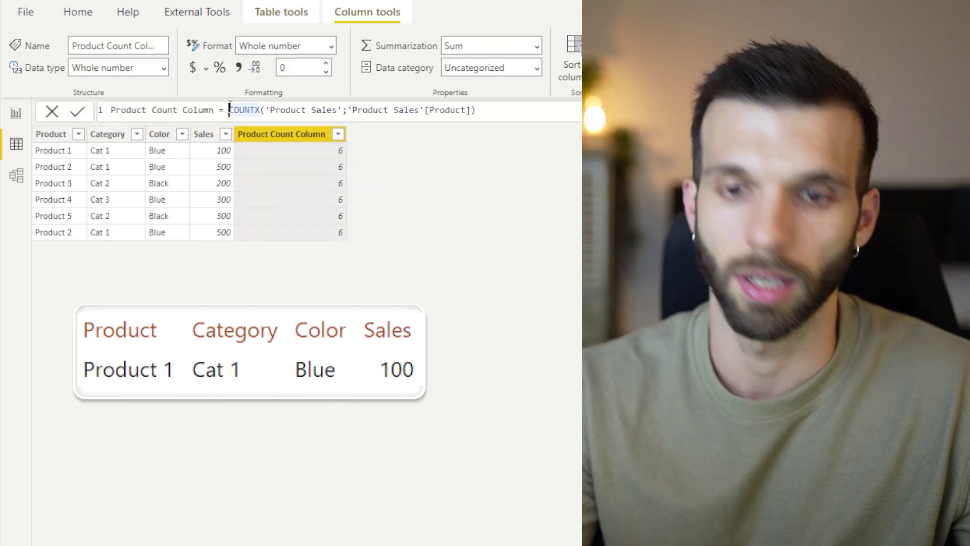
type("CALCULA")
key("Tab")
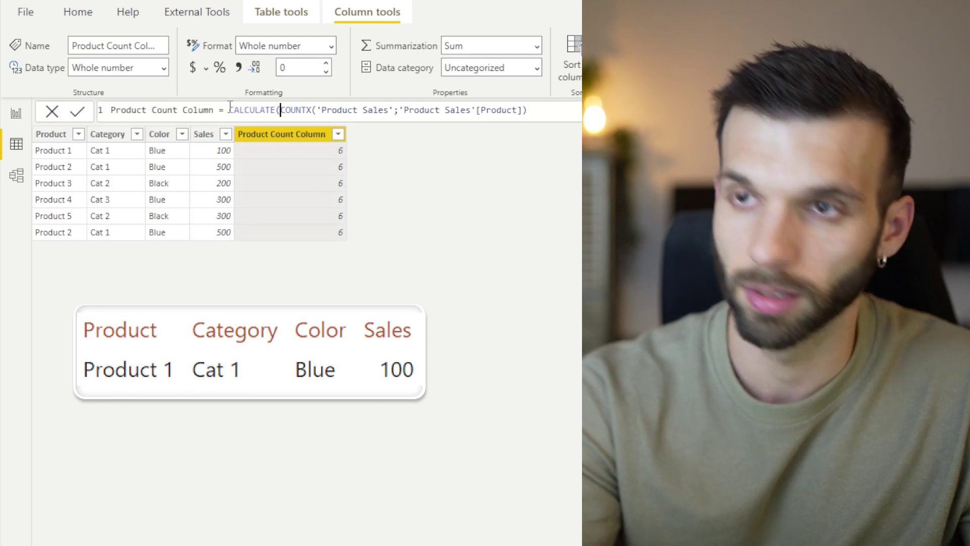
key("End")
type(")")
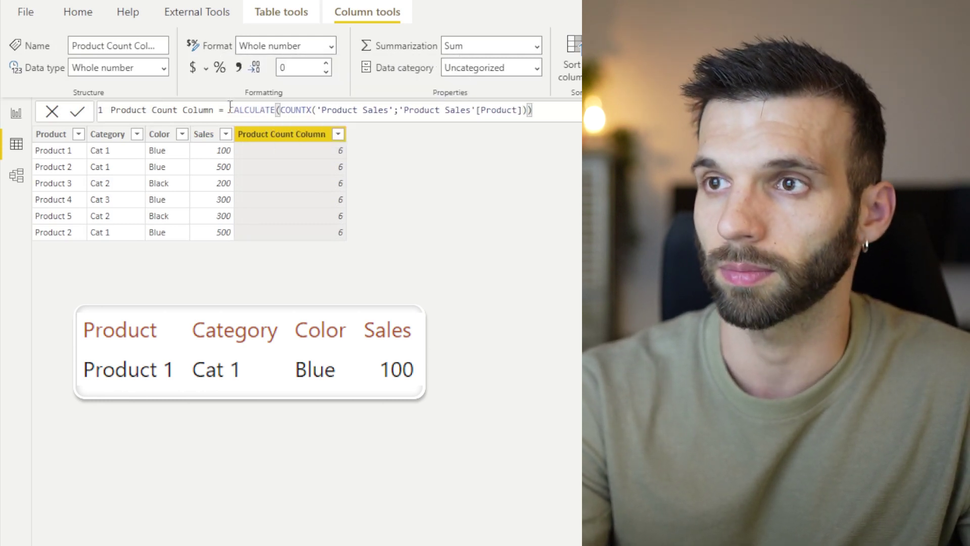
key("Return")
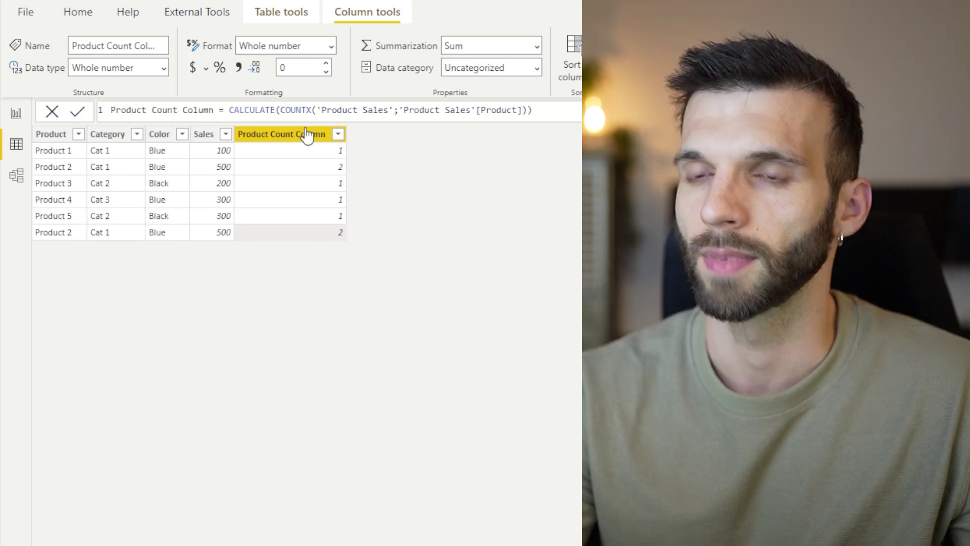
Set Product Count Column to [Product Count], commenting out the CALCULATE line with --.
left_click(230, 110)
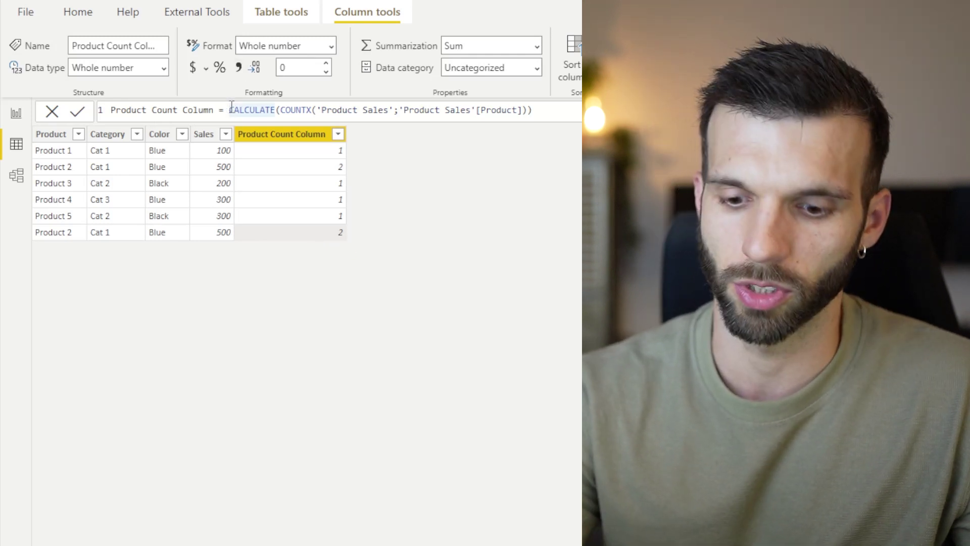
key("shift+Return")
key("shift+Return")
type("--")
key("Up")
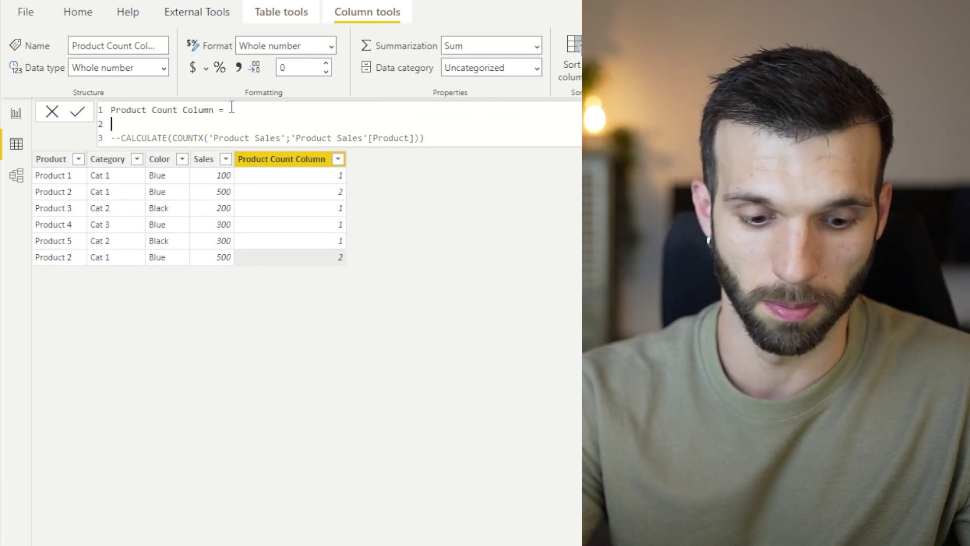
type("Product")
key("Up")
key("Up")
key("Up")
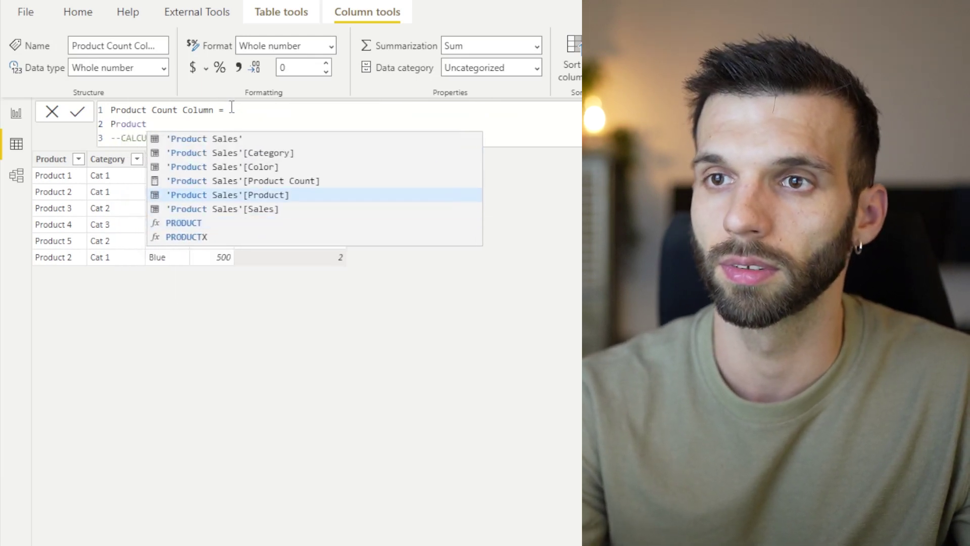
key("Down")
key("Down")
key("Down")
type("Count")
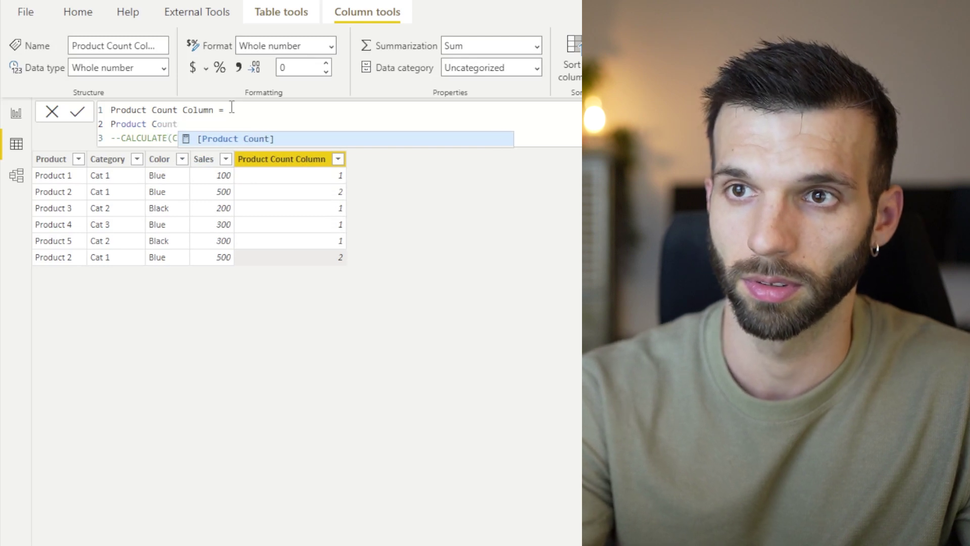
key("Tab")
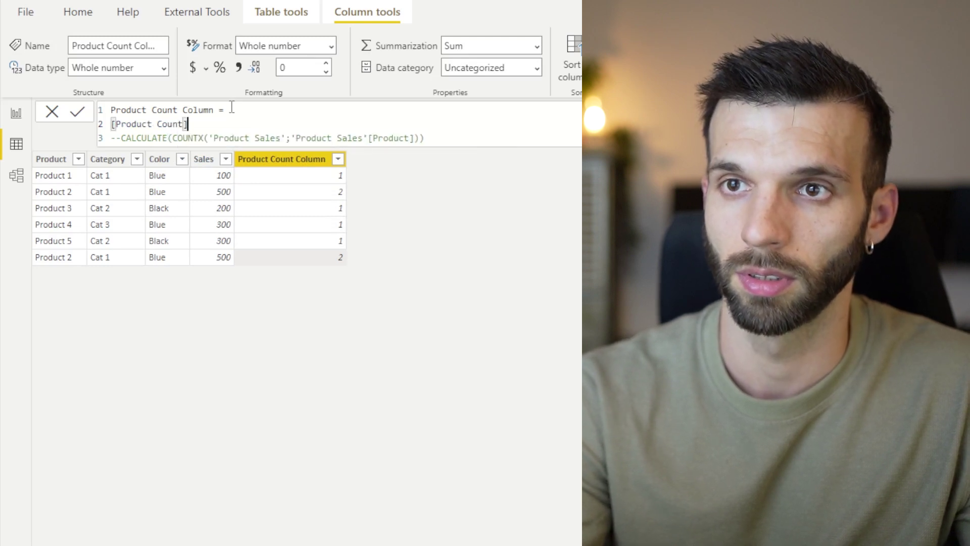
key("ctrl+End")
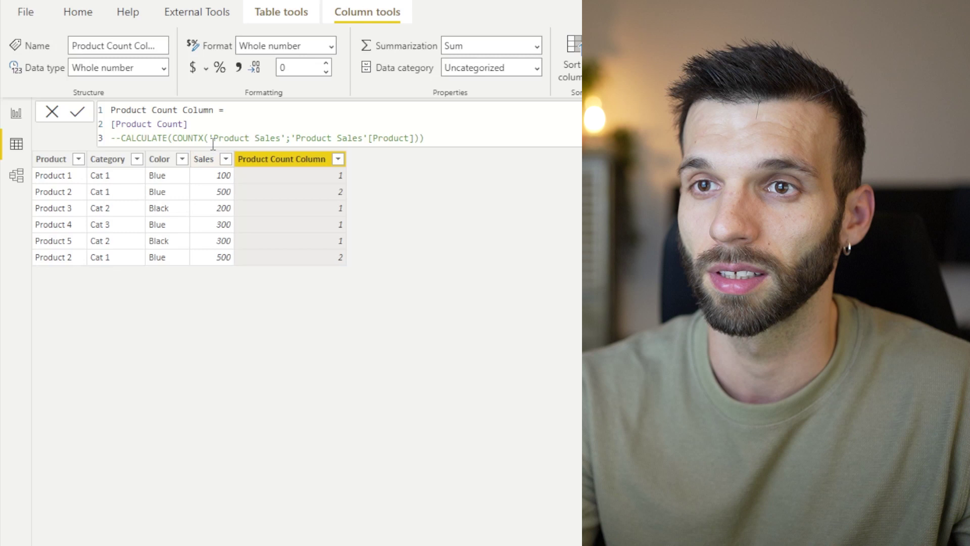
Highlight the commented-out CALCULATE expression in the formula bar.
left_click(123, 138)
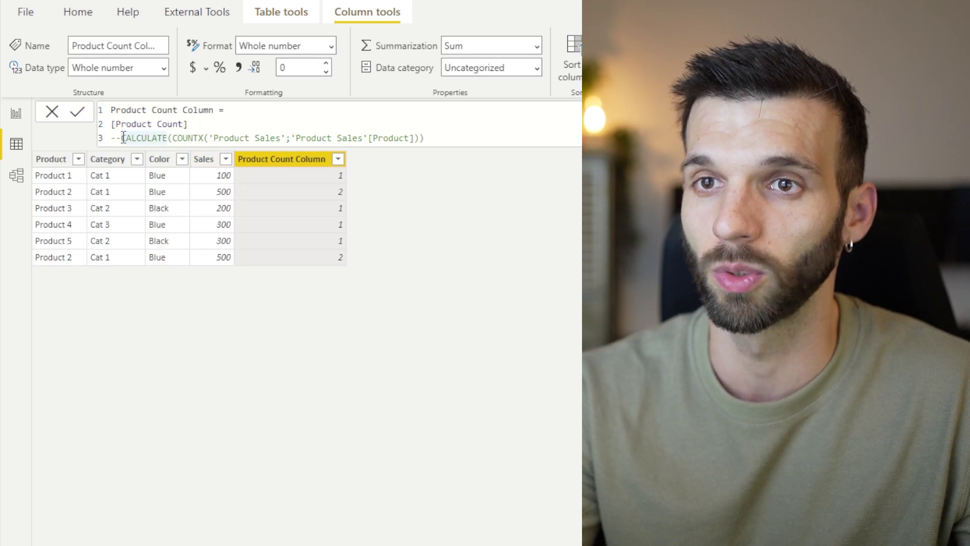
left_click_drag(124, 137, 273, 167)
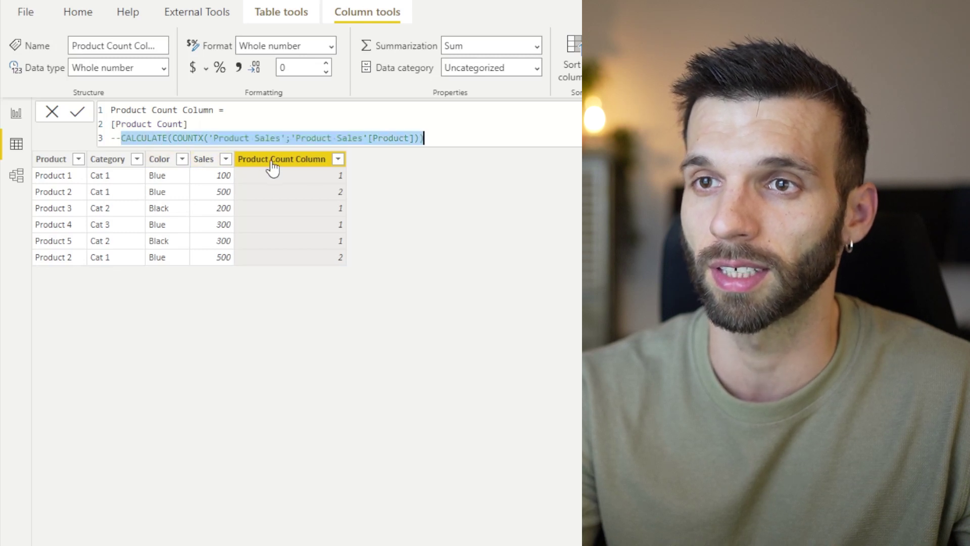
left_click(177, 141)
left_click_drag(168, 138, 130, 139)
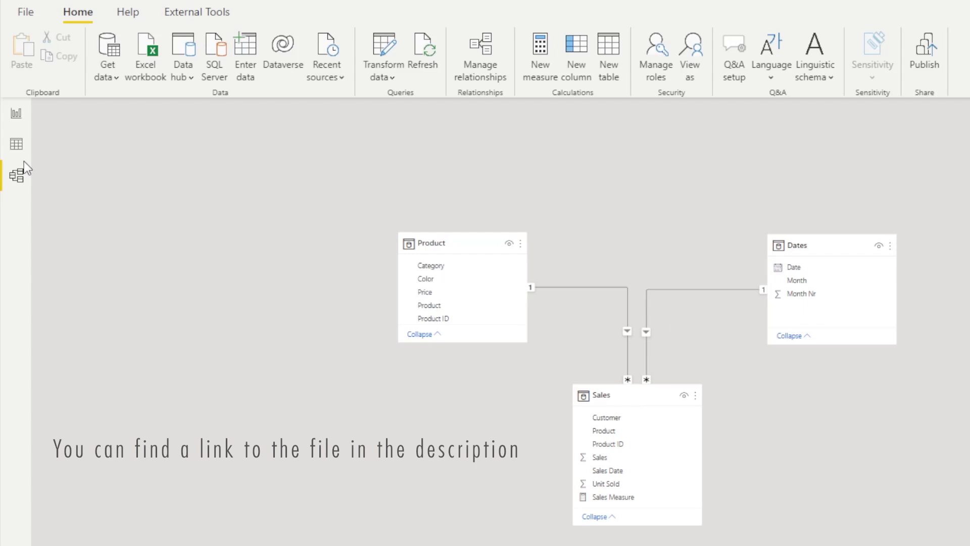
Show the Dates table in Data view and bring up the Month column's sort and filter options.
left_click(16, 147)
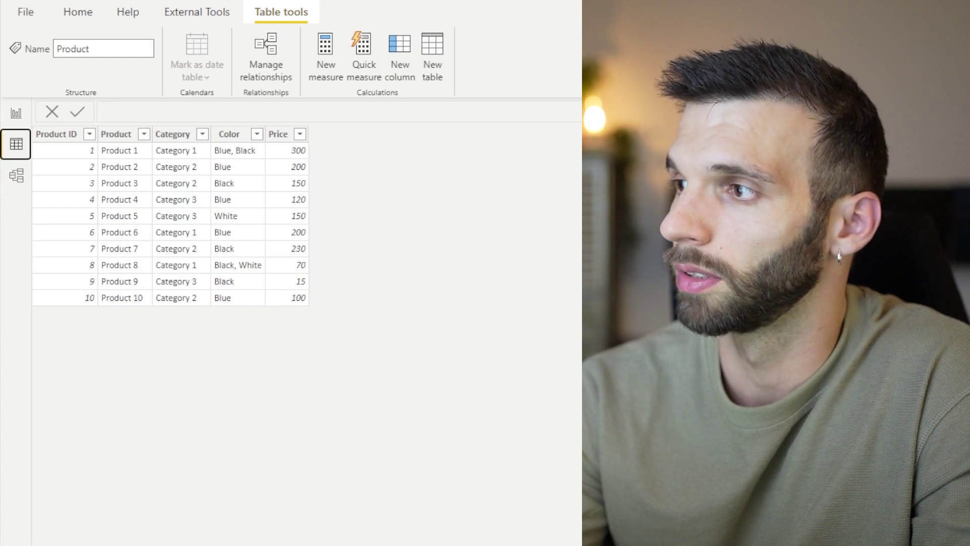
left_click(904, 147)
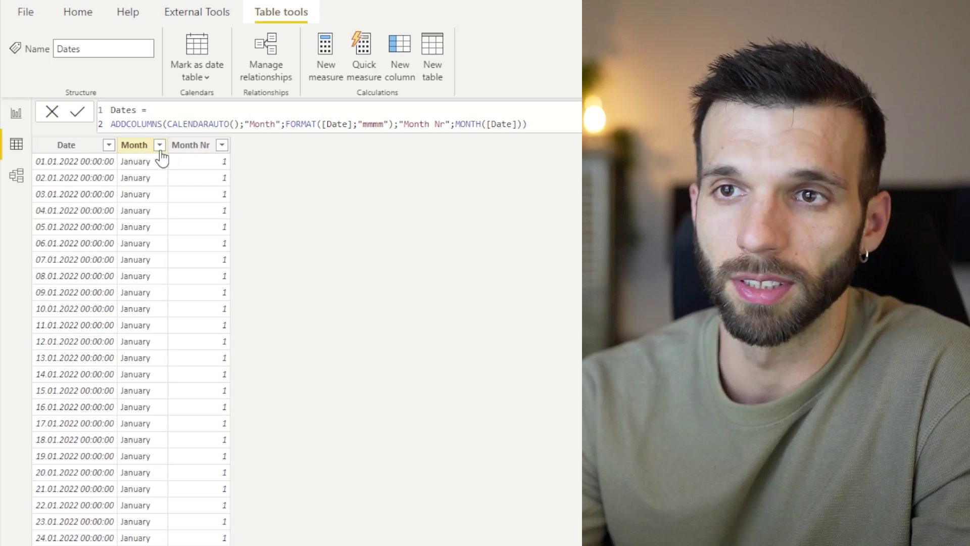
left_click(159, 145)
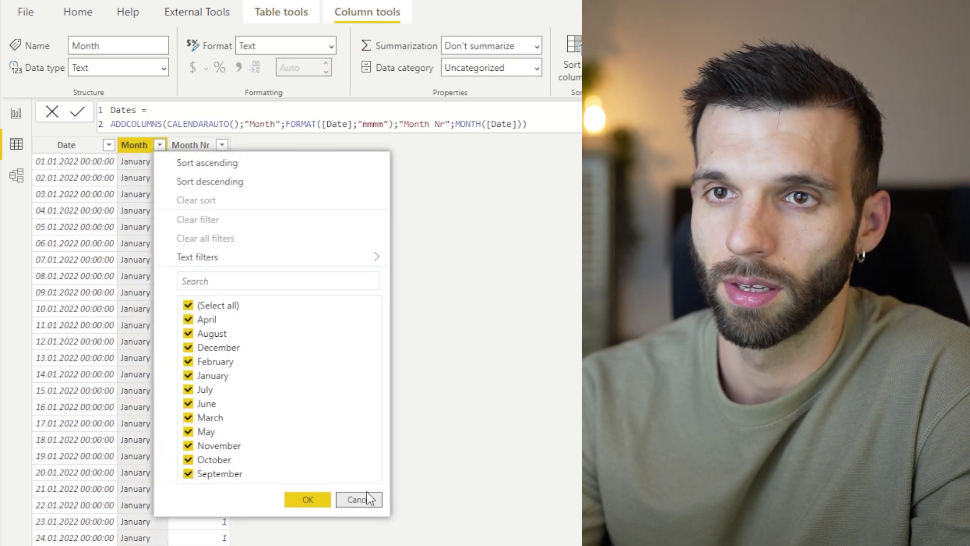
Cancel the Month column filter options without making changes.
left_click(369, 498)
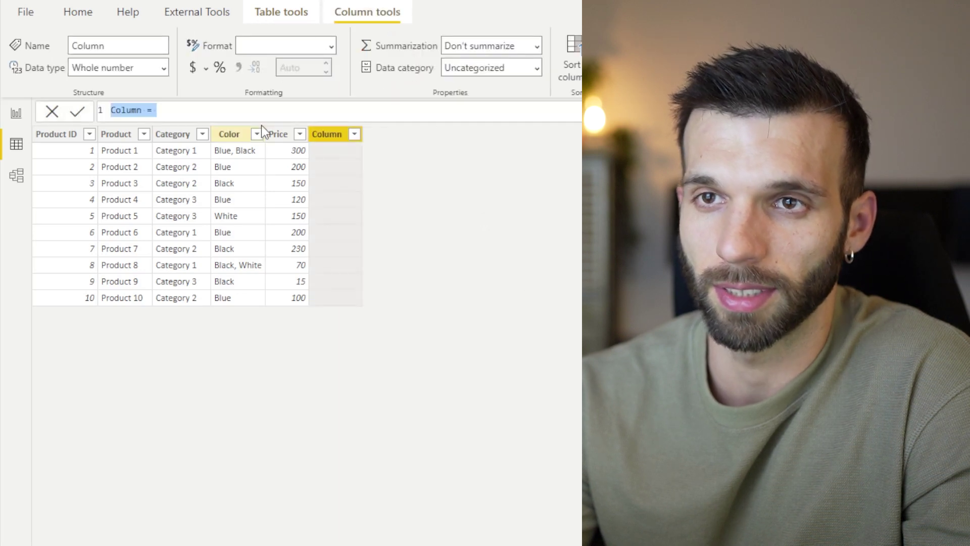
Enter the Product table column Total Sales = SUM(Sales[Sales]) on two lines.
type("Total")
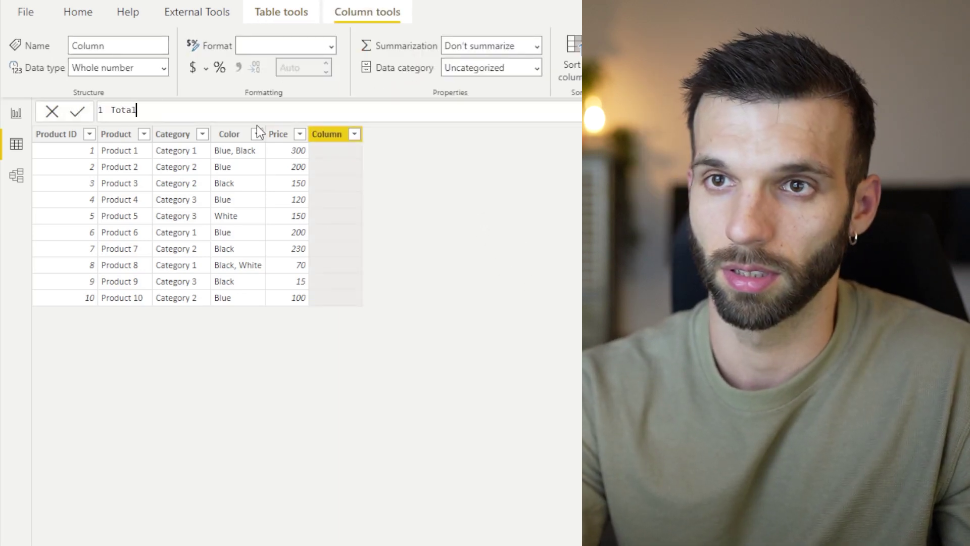
type(" Sales=")
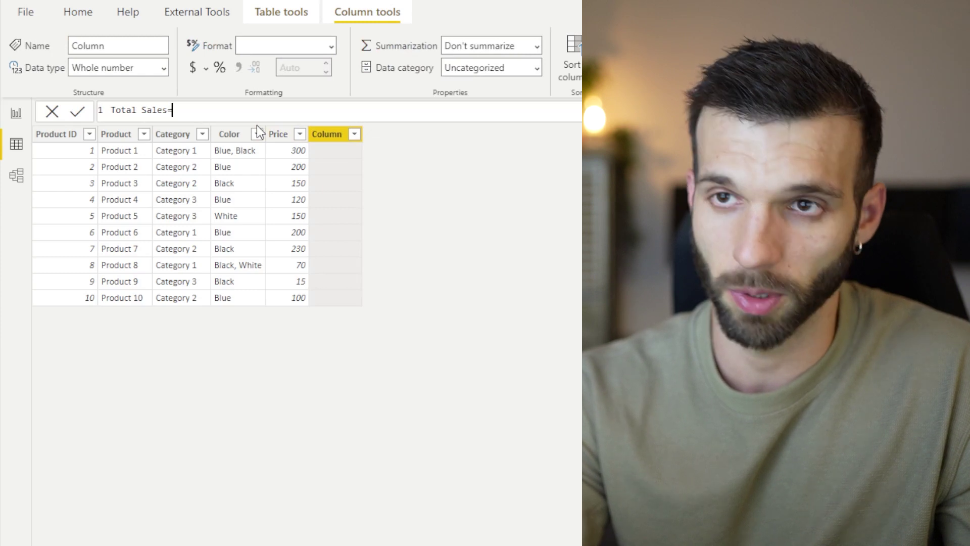
key("shift+Return")
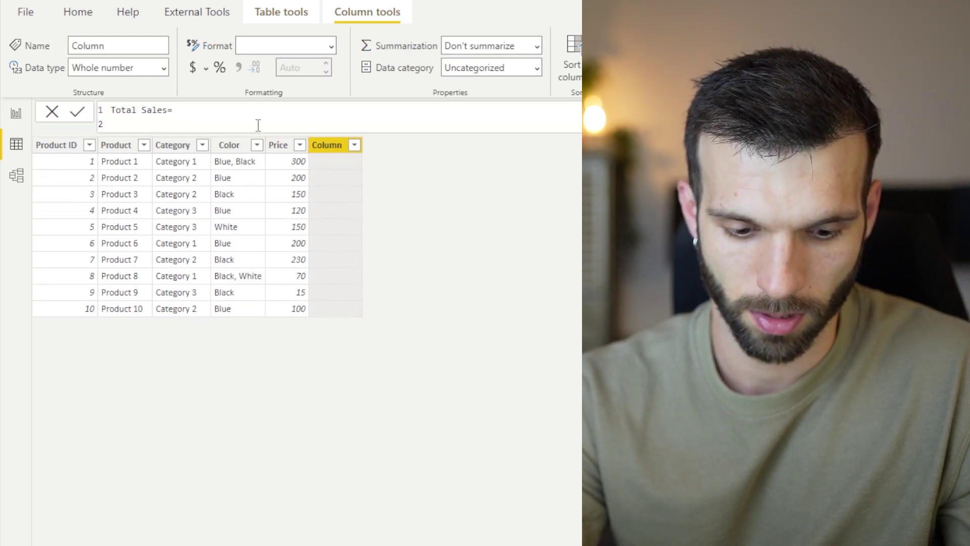
type("SUM(Sales")
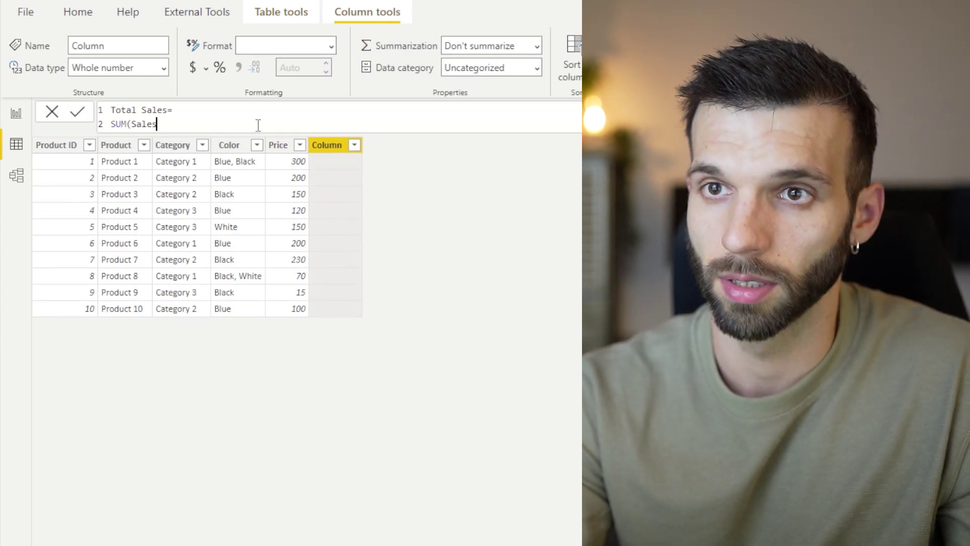
type("[Sales")
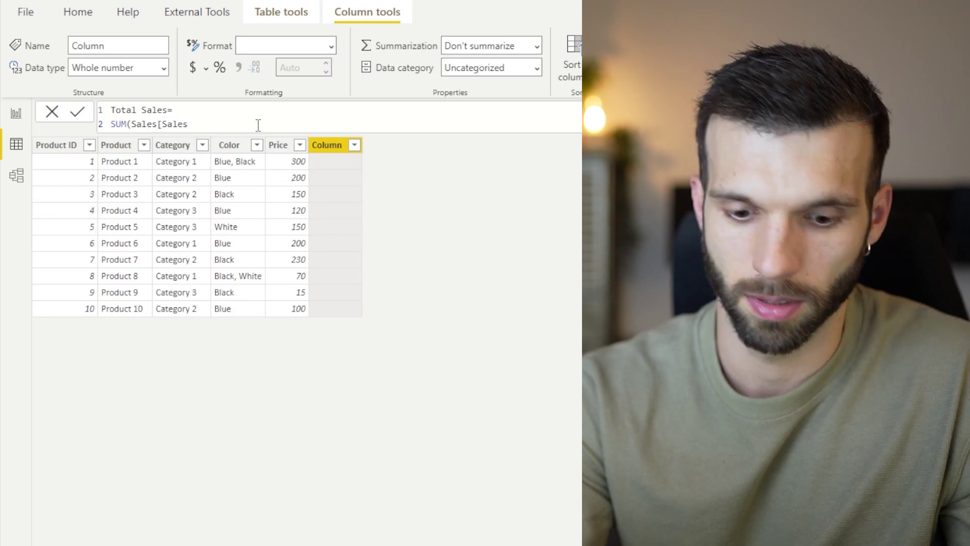
type("])")
key("Return")
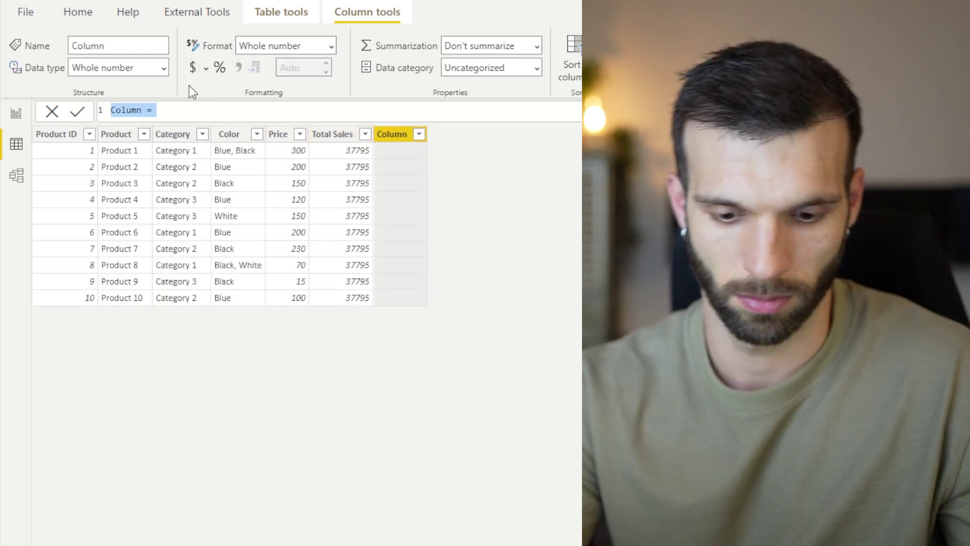
Enter the Product Sales column formula CALCULATE(SUM(Sales[Sales])) on two lines.
type("Product Sales=")
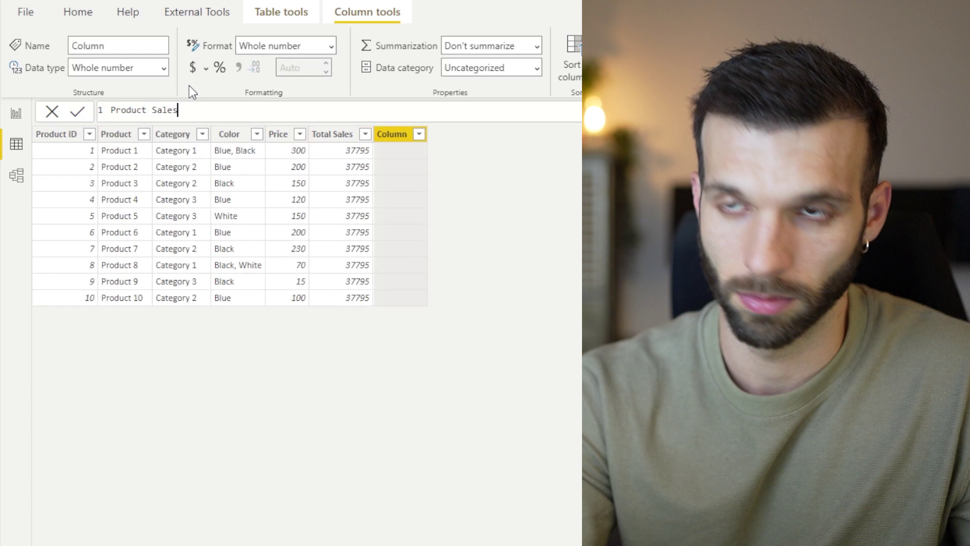
key("shift+Return")
type("CAL")
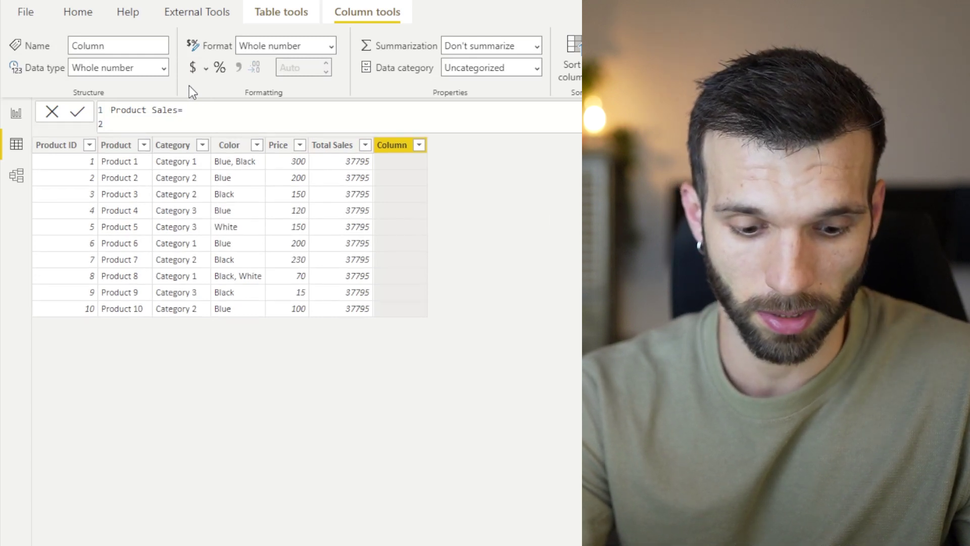
type("CULATE(")
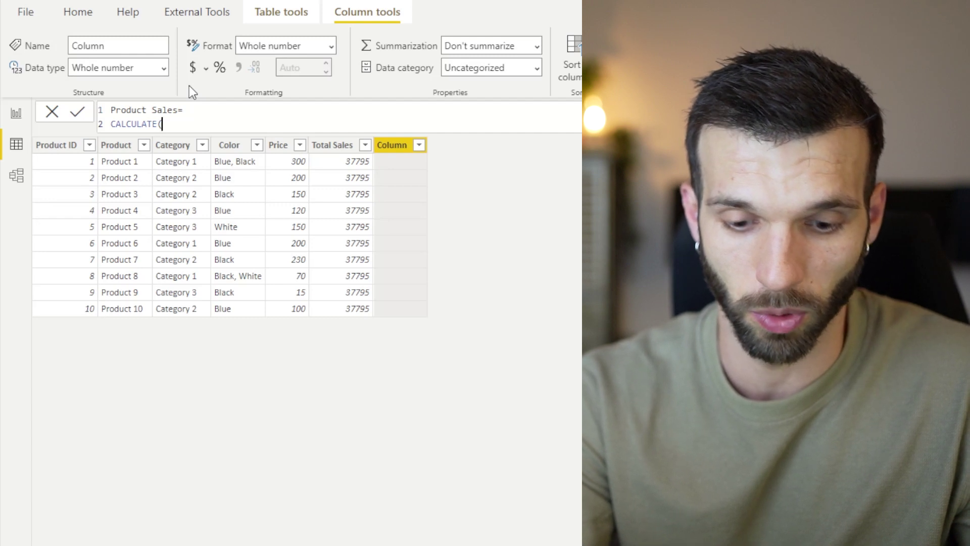
type("SUM(S")
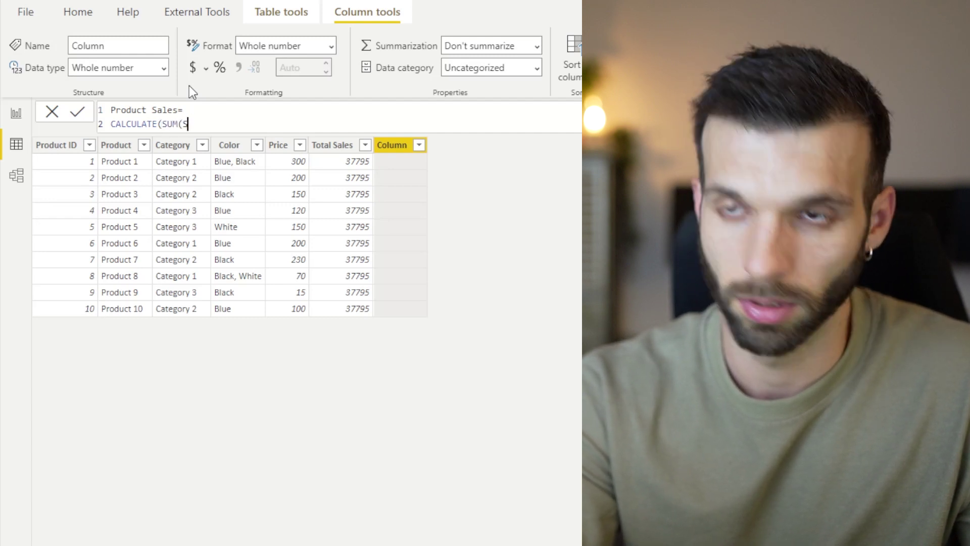
type("ales")
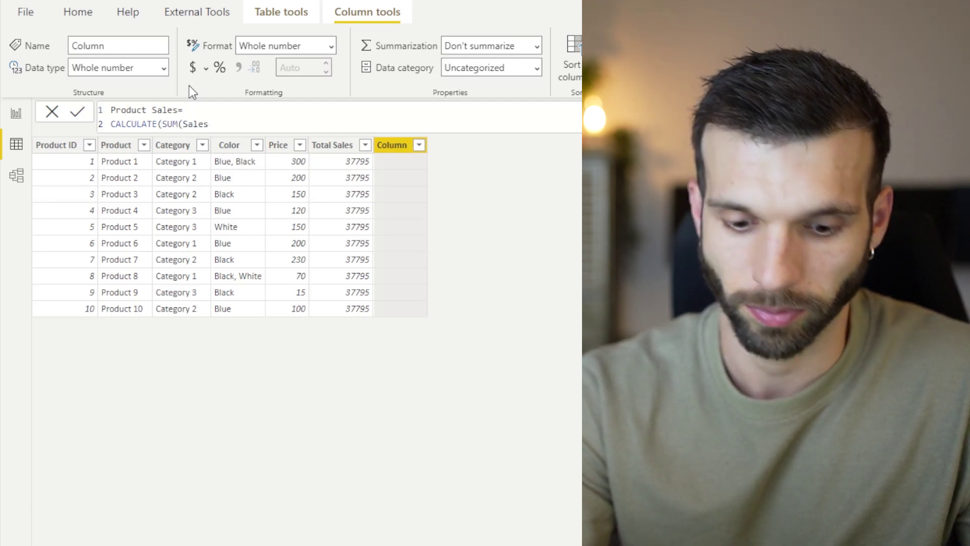
type("[Sal")
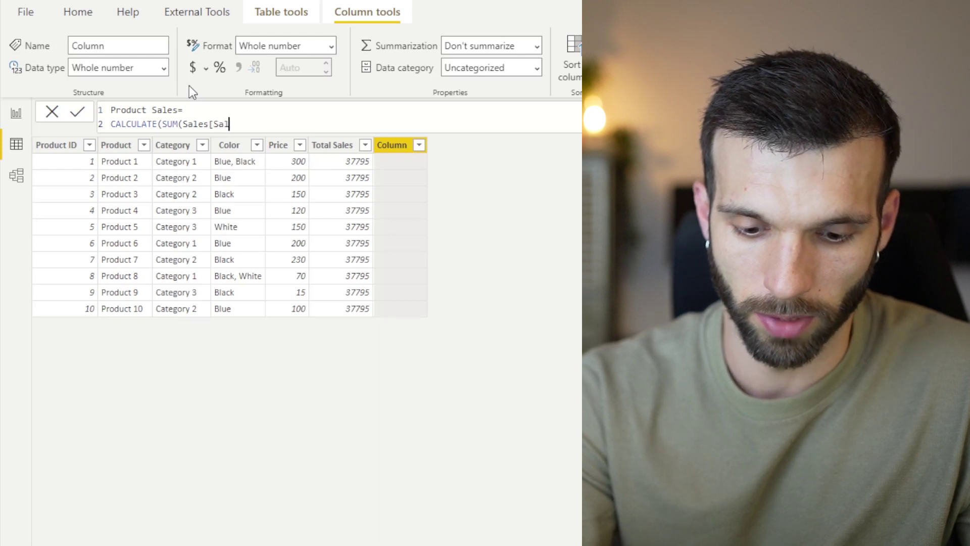
type("es])")
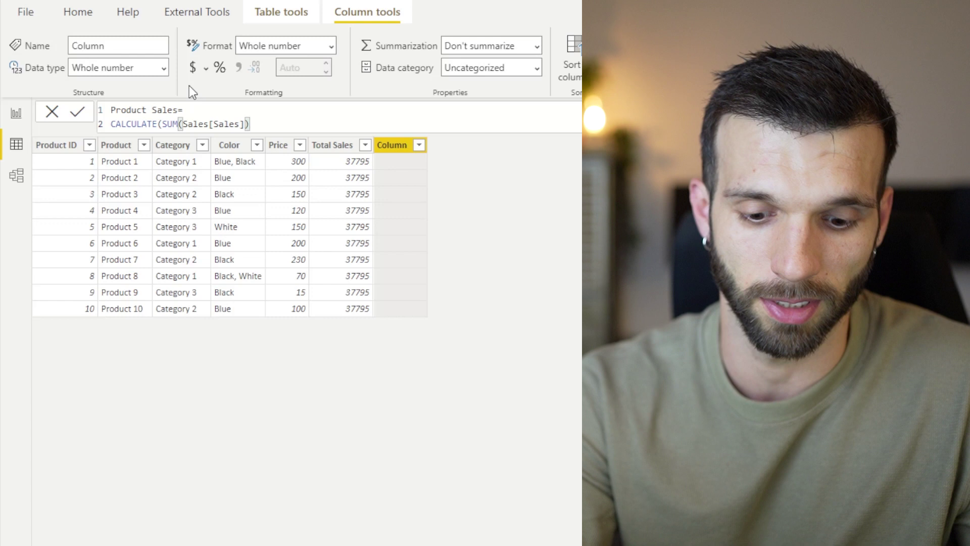
type(")")
key("Return")
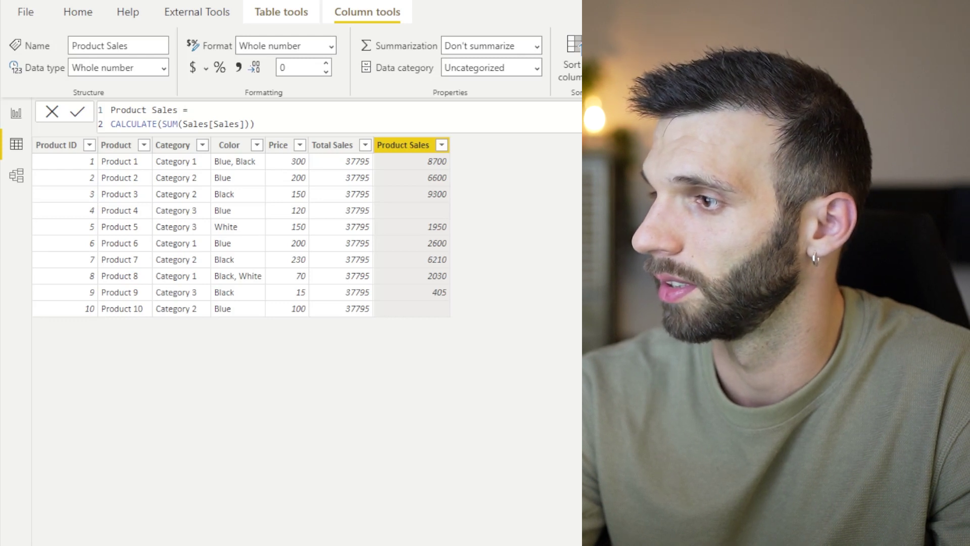
Add column % to Total Sales = [Product Sales]/[Total Sales], formatted as a percentage.
left_click(707, 66)
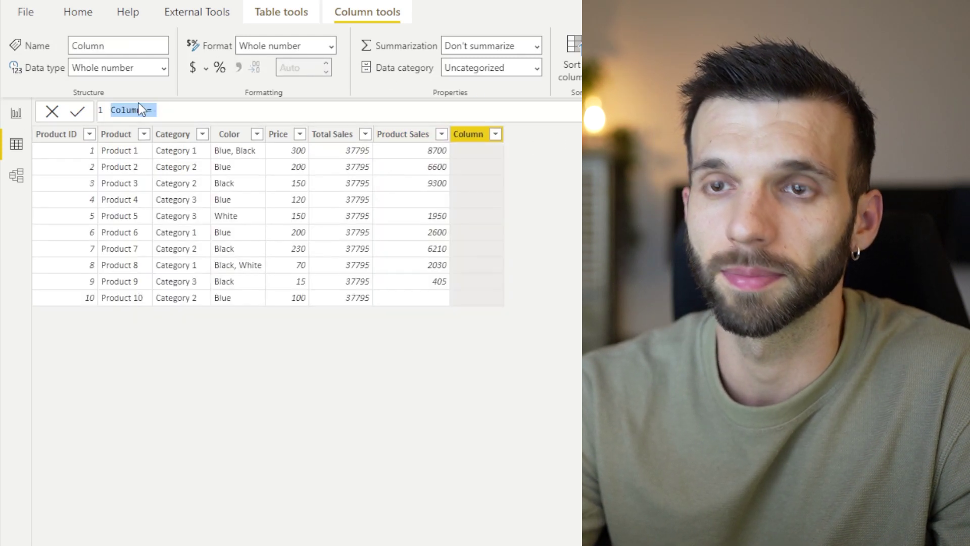
type("%")
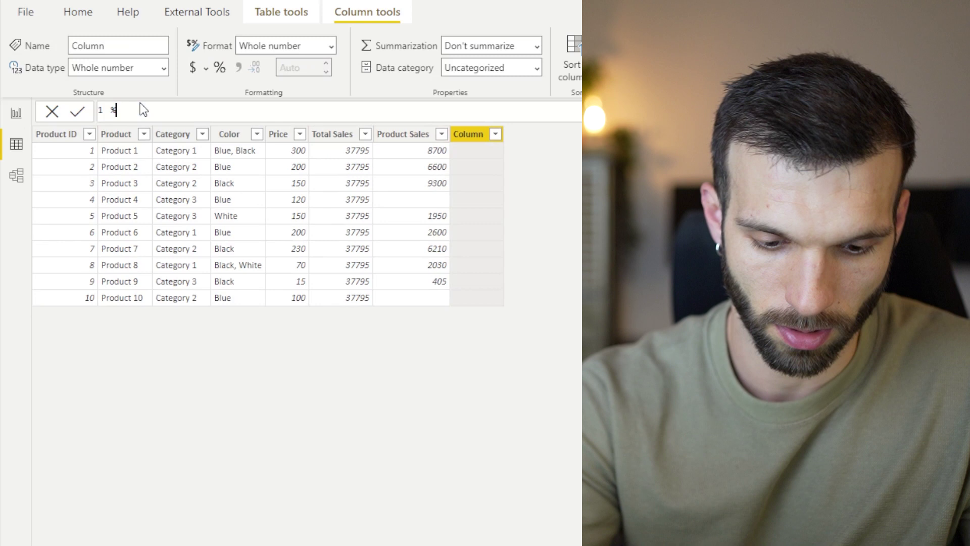
type(" to Total Sal")
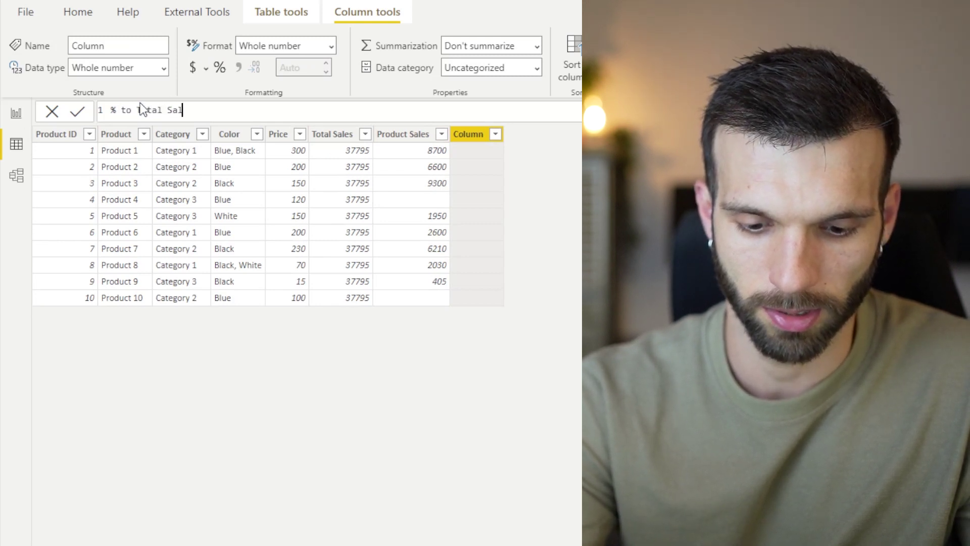
type("es=")
key("shift+Return")
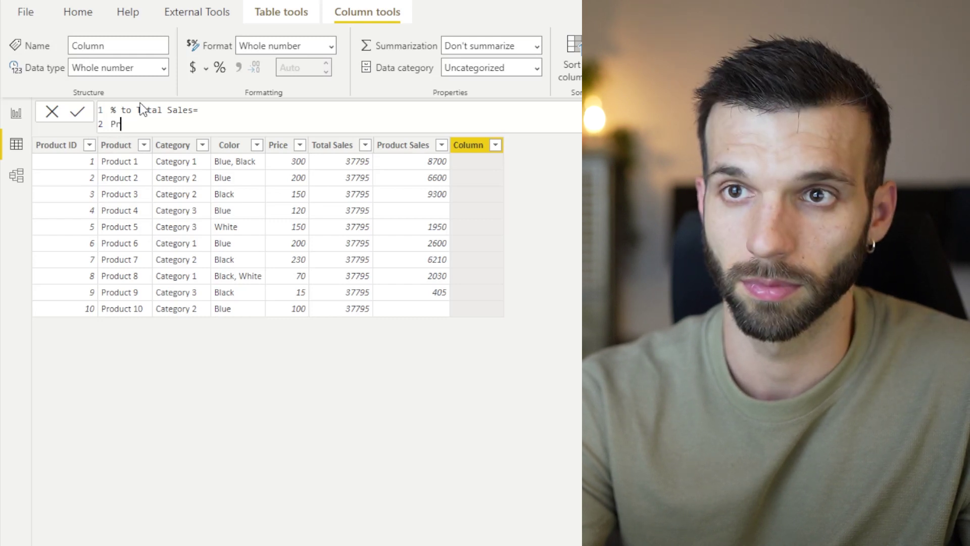
type("[P")
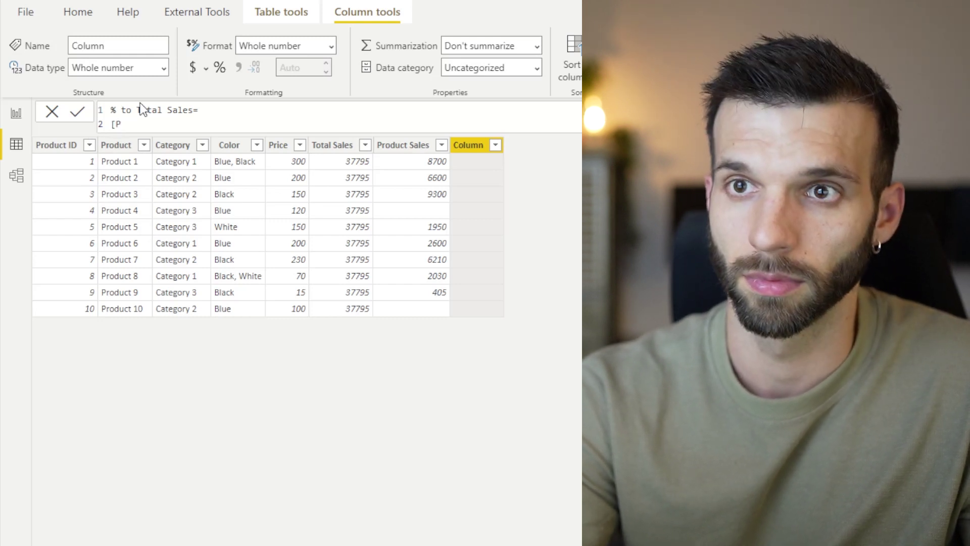
type("roduct Sales")
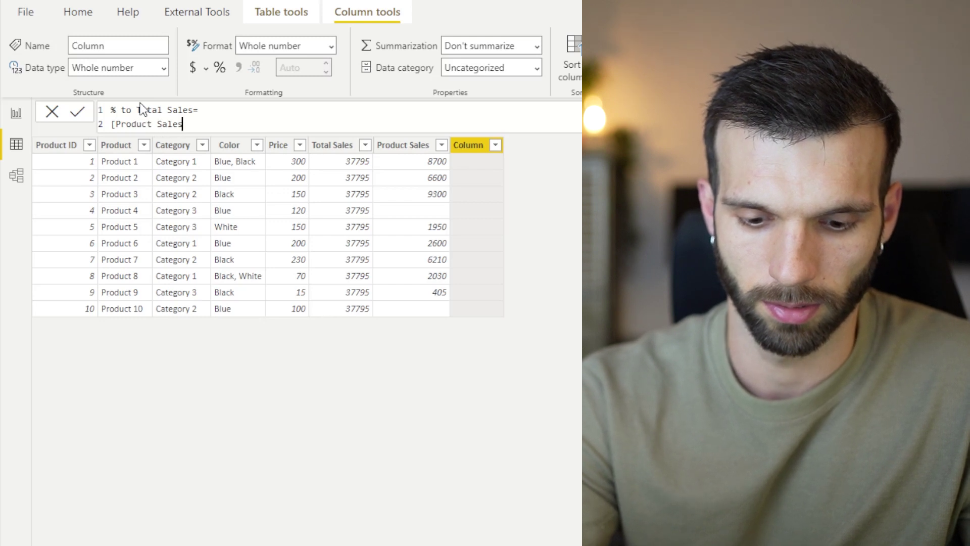
type("]/")
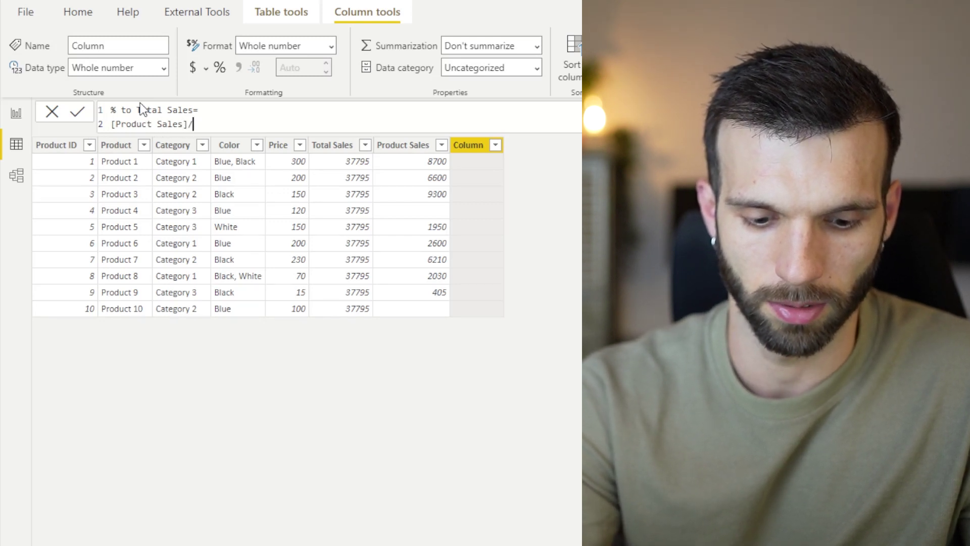
type("[T")
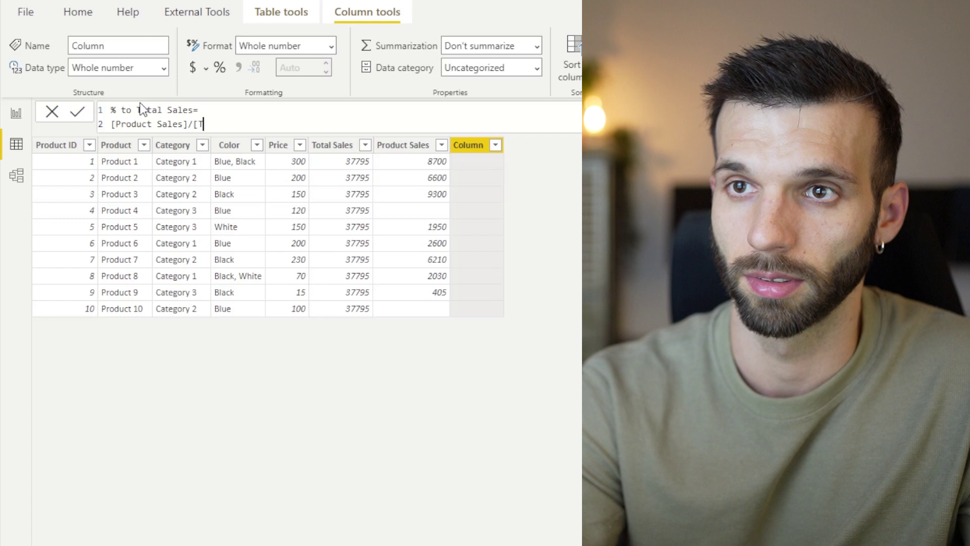
type("otal Sales]")
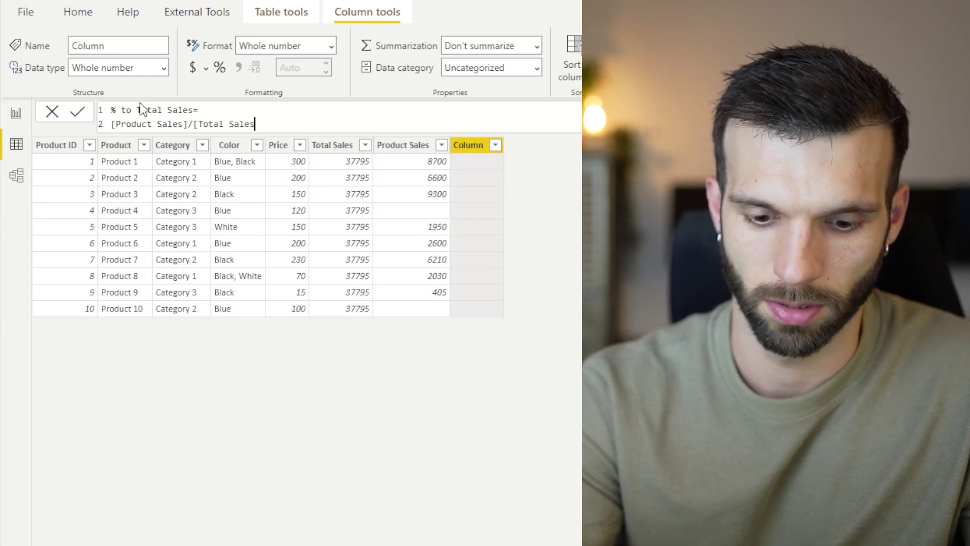
key("Return")
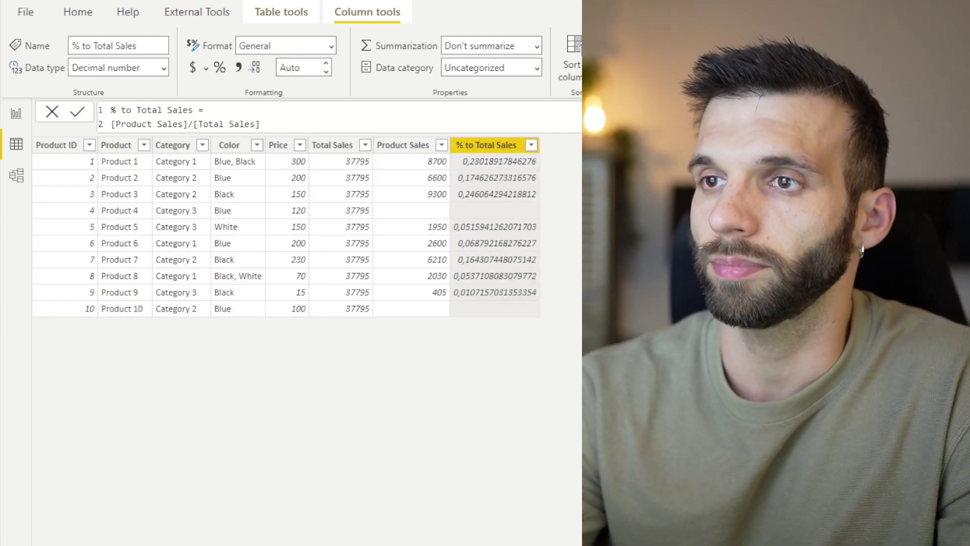
left_click(221, 71)
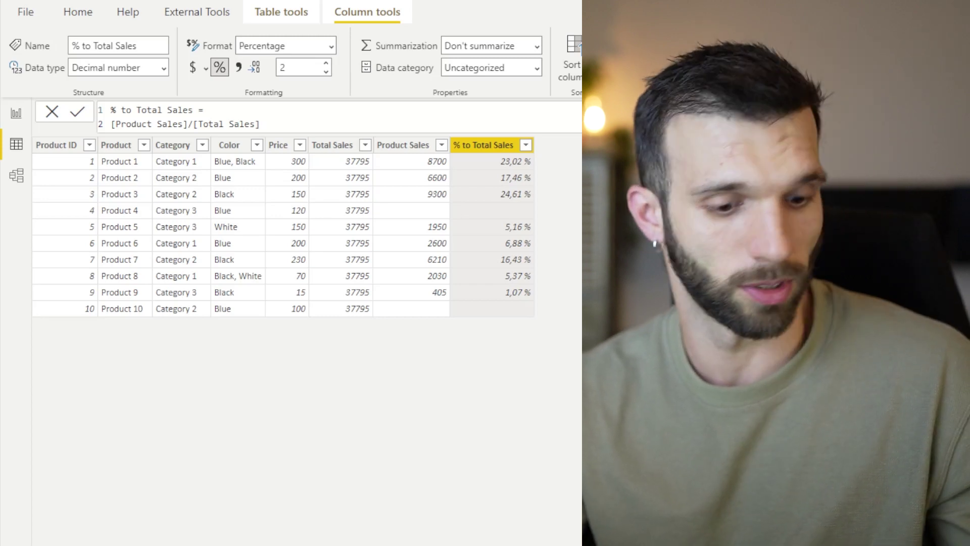
Add a Sales Performance calculated column whose SWITCH formula labels products High, Medium or Low.
left_click(281, 12)
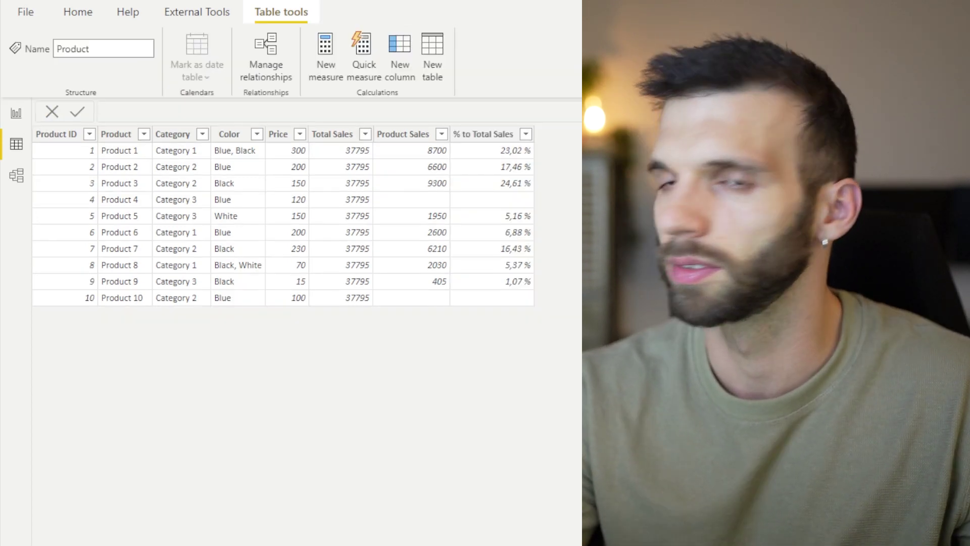
left_click(399, 48)
type("Sales Performance = SWITCH(TRUE(); 'Product'[% to Total Sales]< 0,1;\"Low\"; 'Product'[% to Total Sales]<=0,2;\"Medium\"; 'Product'[% to Total Sales]>0,2;\"High\" )")
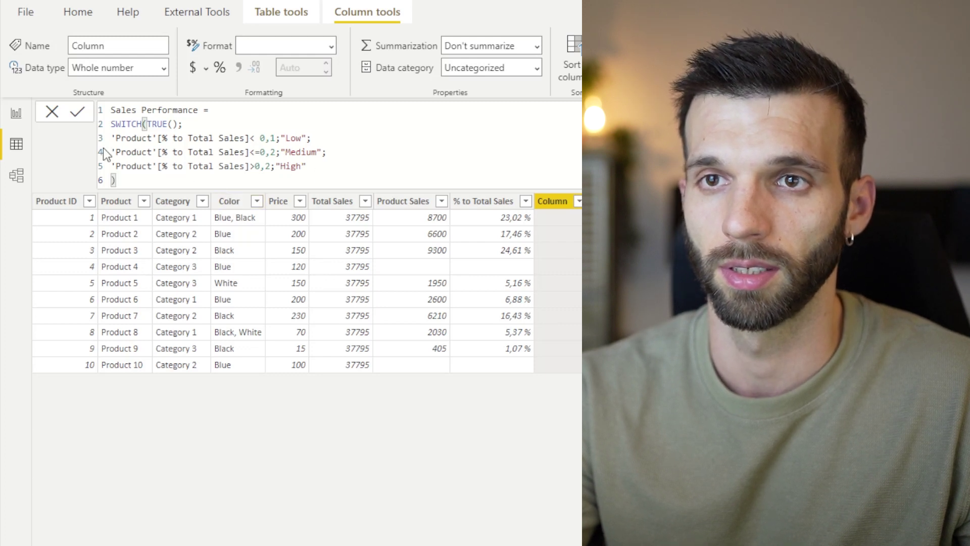
left_click(73, 114)
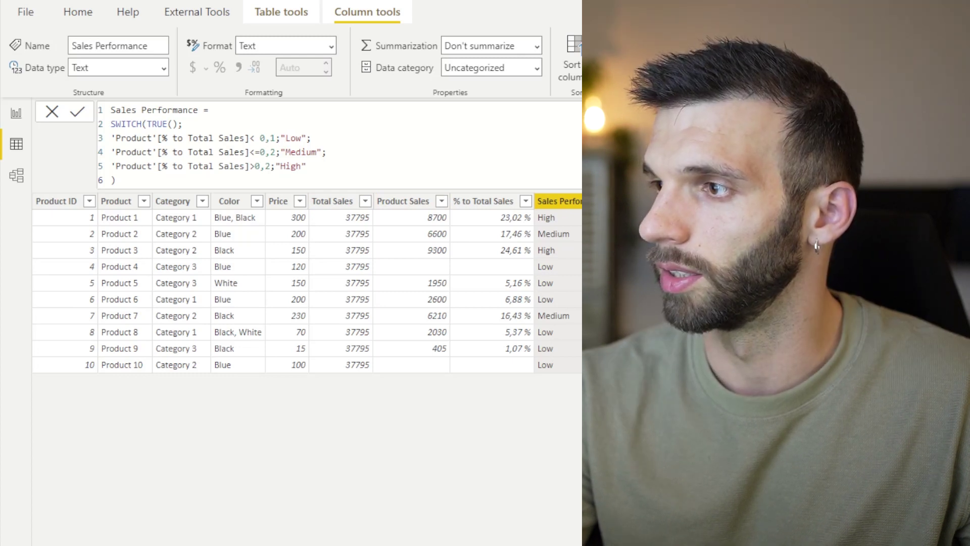
Add a Sales Performance 2 column using the VAR/RETURN version, then go back to the report page.
left_click(368, 167)
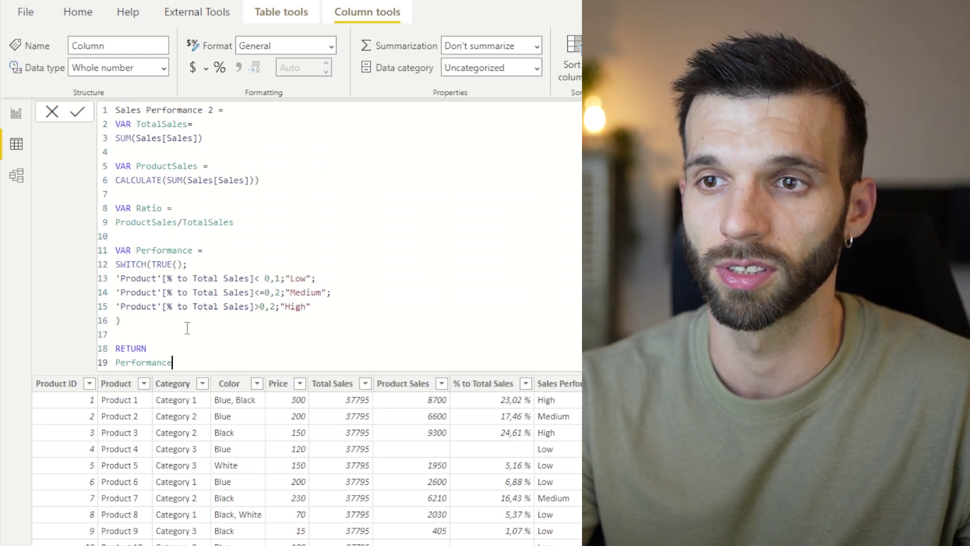
left_click(230, 333)
left_click(220, 353)
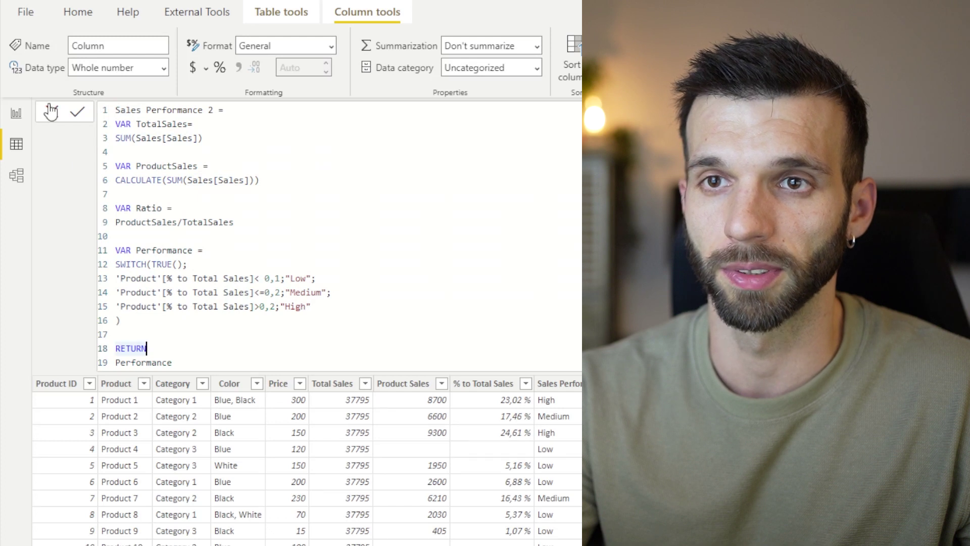
key("Return")
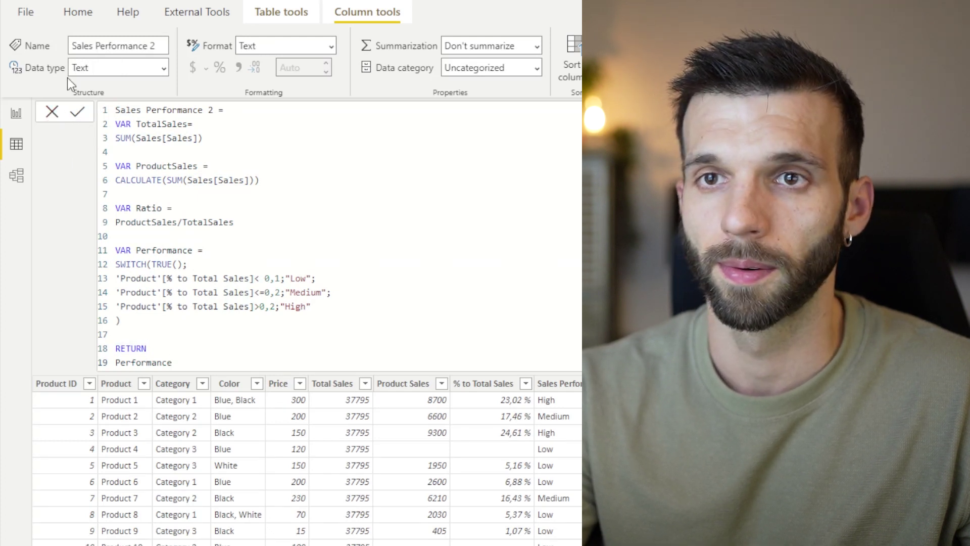
left_click(16, 112)
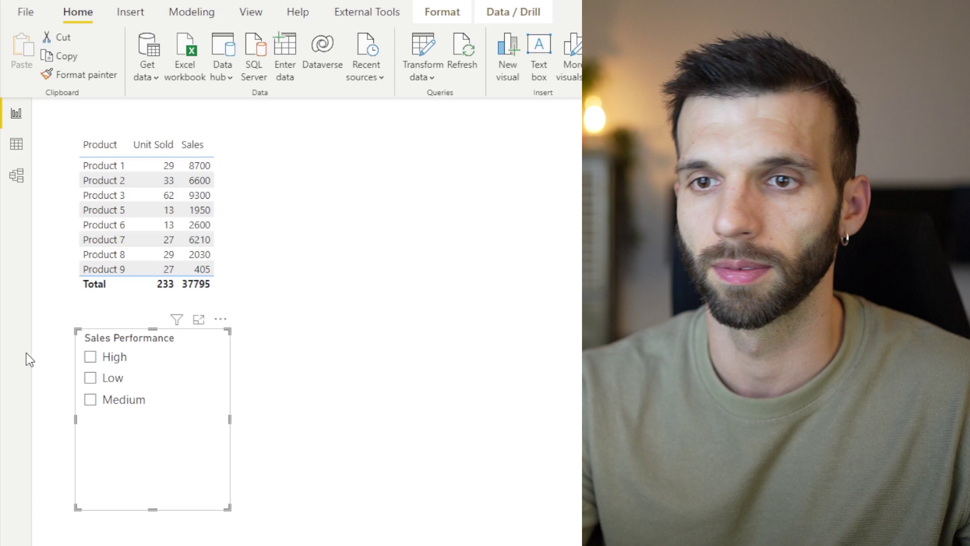
Filter the product table by High, then Low, then Medium in the Sales Performance slicer.
left_click(91, 357)
left_click(96, 378)
left_click(92, 400)
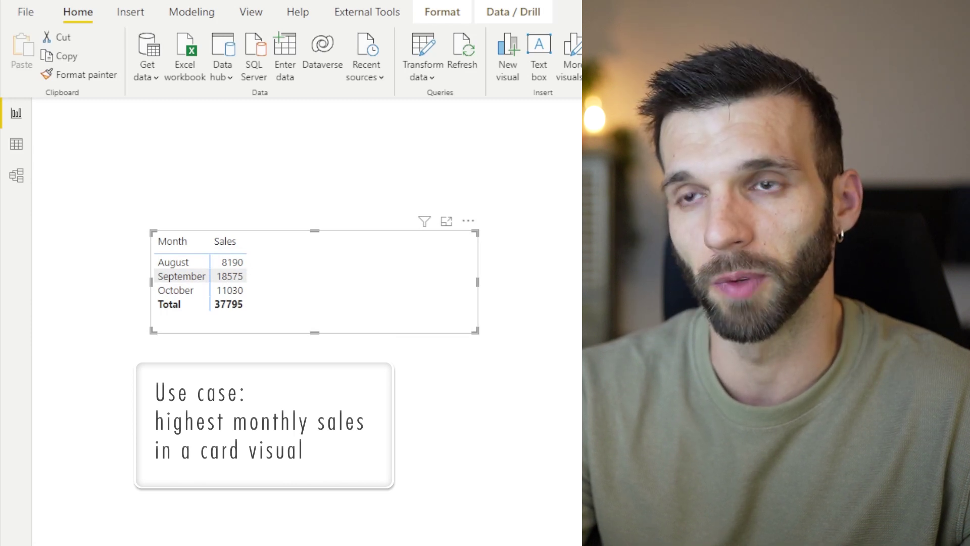
Begin a new Max Sales 1 measure as MAXX(VALUES(Dates[Month]), ...).
key("Escape")
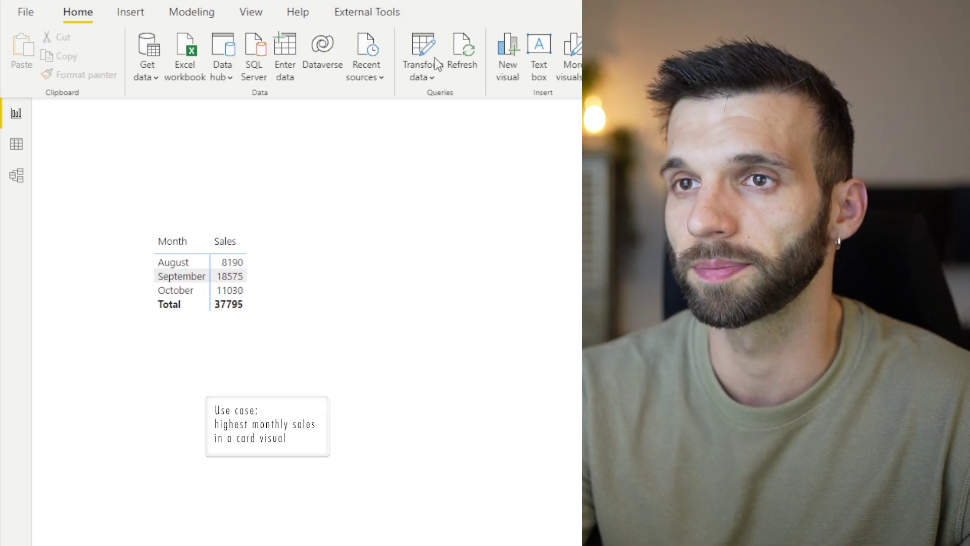
left_click(606, 56)
type("Max Sales 1=")
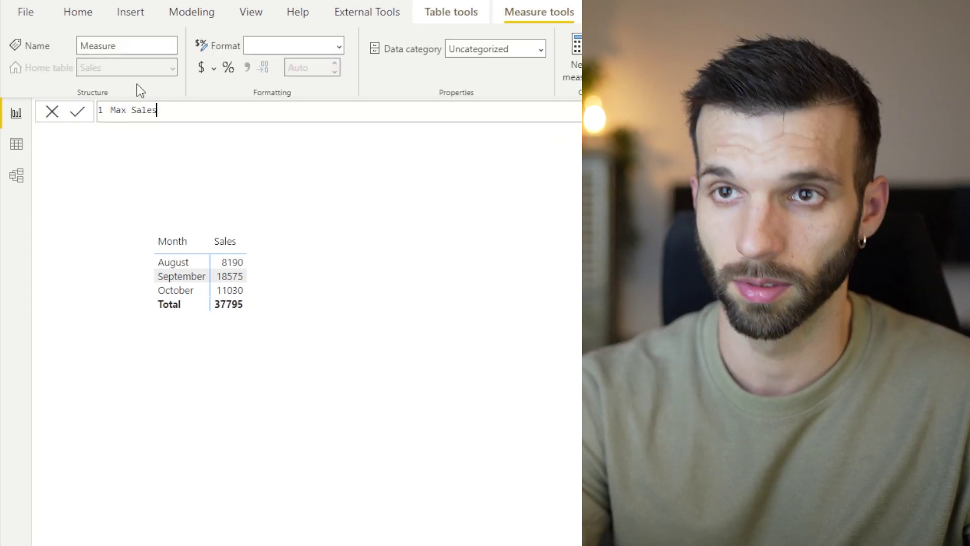
key("shift+Return")
type("MAXX(VALUES")
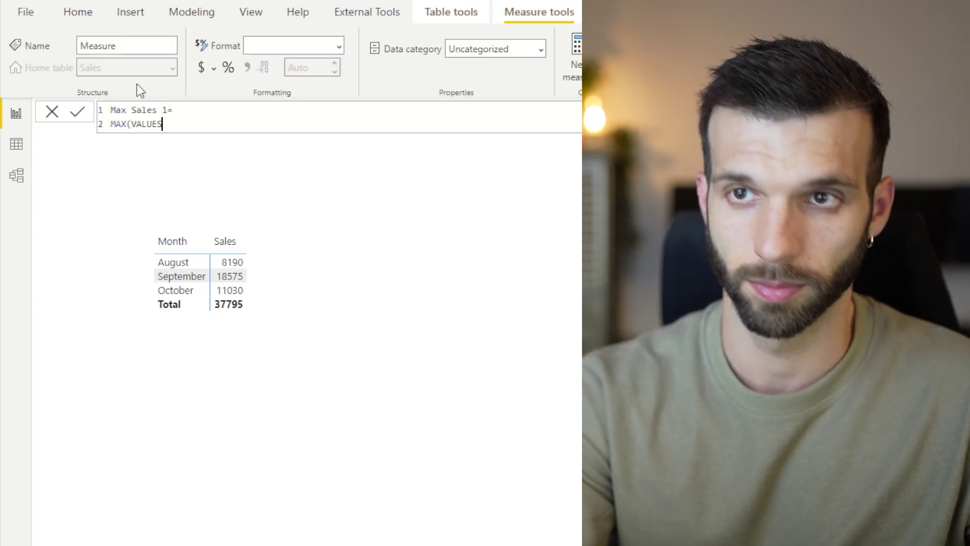
key("Left")
key("Left")
key("Left")
key("Left")
key("Left")
key("Left")
key("Left")
type("X")
key("Right")
key("Right")
key("Right")
key("Right")
key("Right")
key("Right")
key("Right")
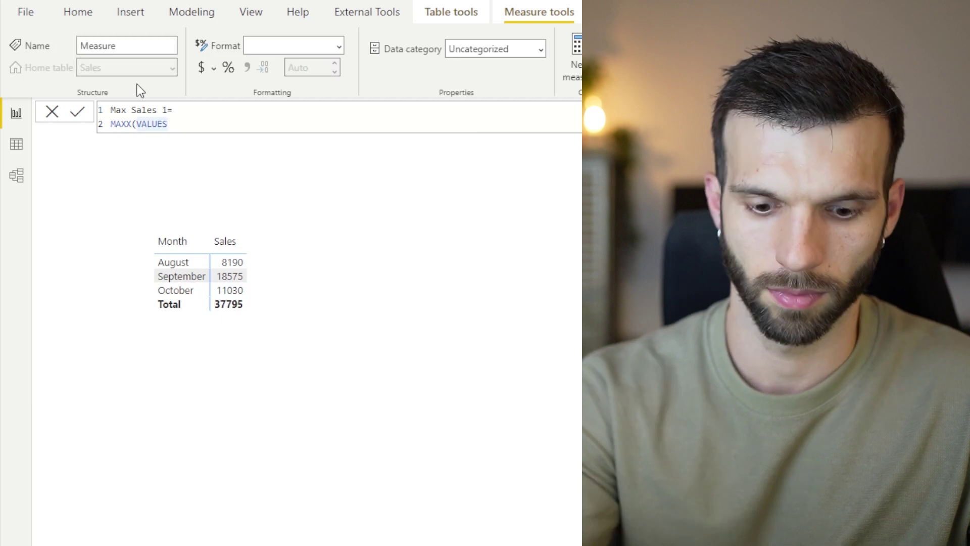
type("(Dates[Month]")
type("),")
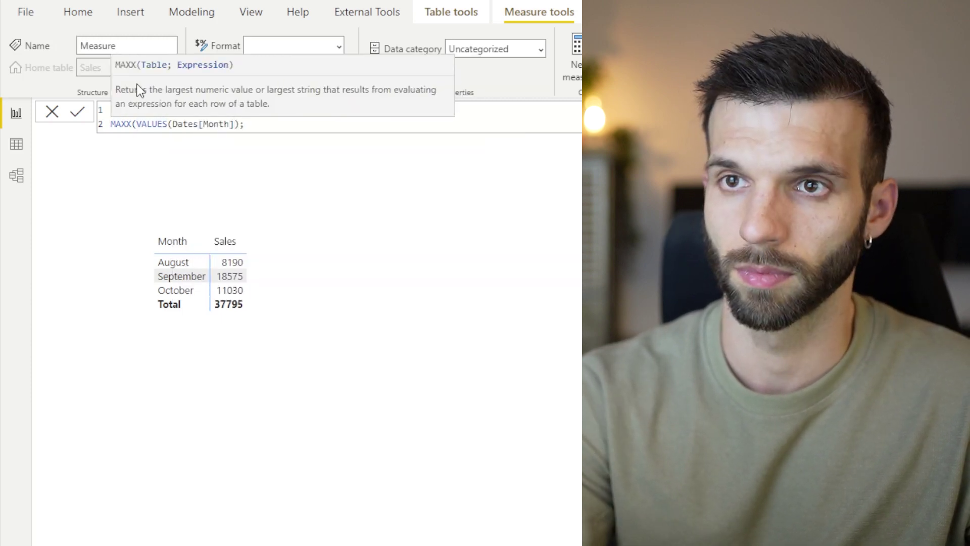
Finish it with SUM(Sales[Sales]), commit, and move the empty visual right of the table.
key("shift+Return")
type("SUM(Sales[Sales]))")
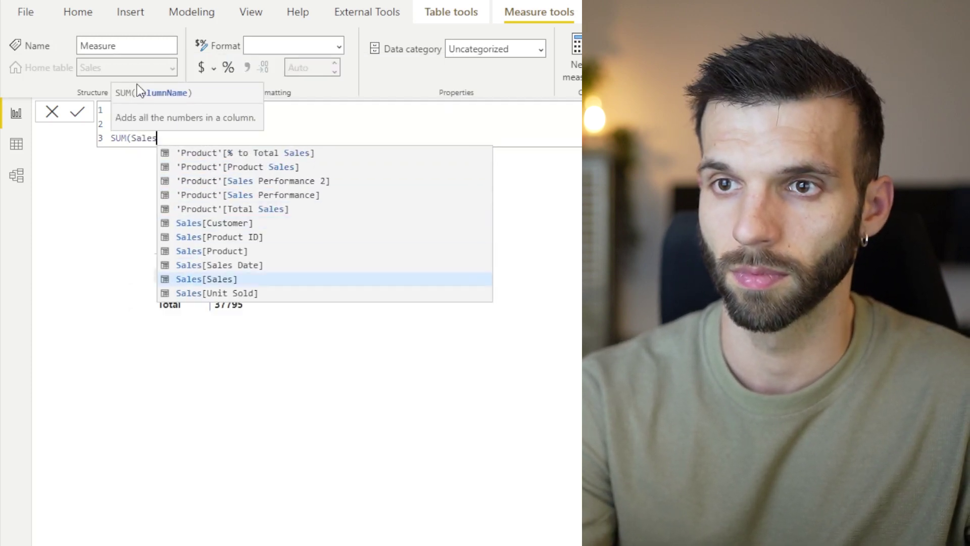
key("Return")
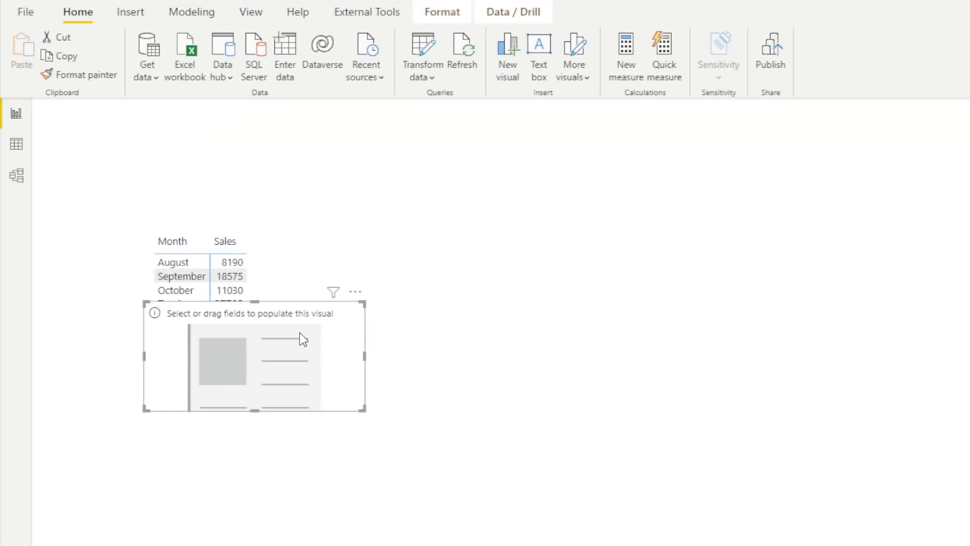
left_click_drag(303, 339, 714, 309)
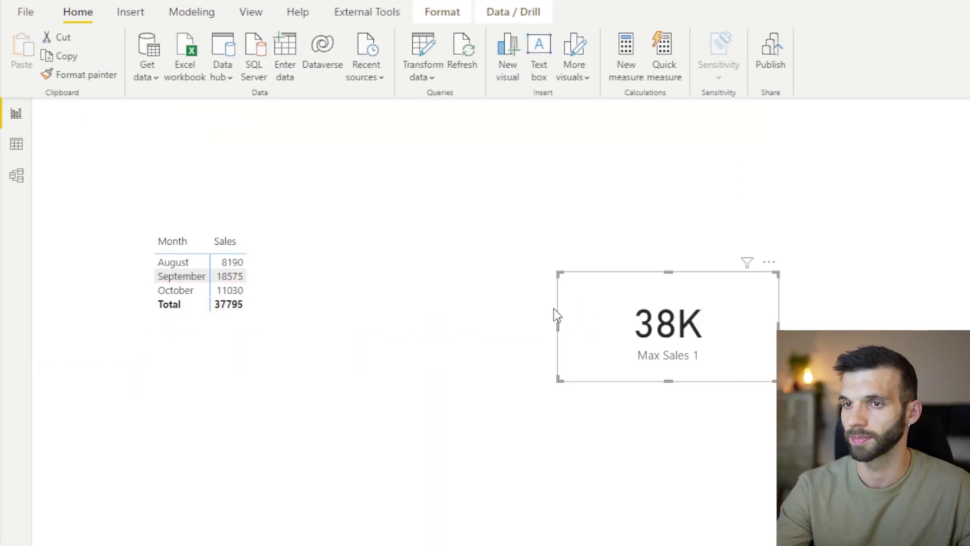
Position the card beside the month table, showing Max Sales 1 as 37795, also added to the table.
left_click_drag(556, 314, 427, 265)
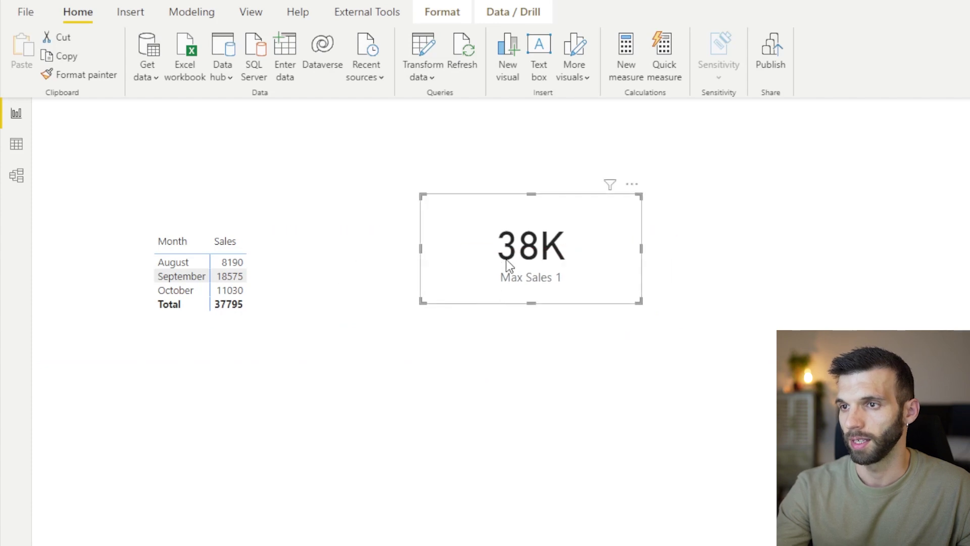
left_click_drag(507, 265, 592, 279)
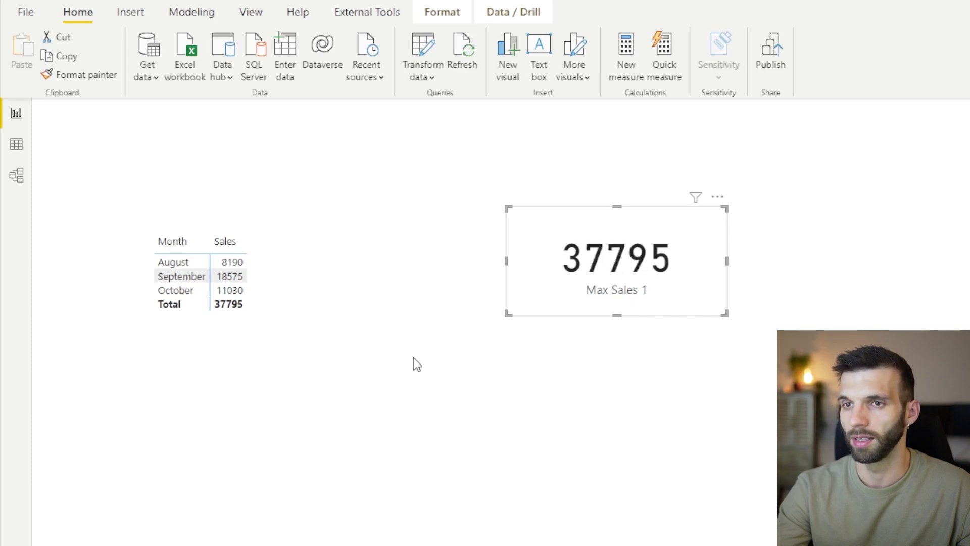
left_click(317, 321)
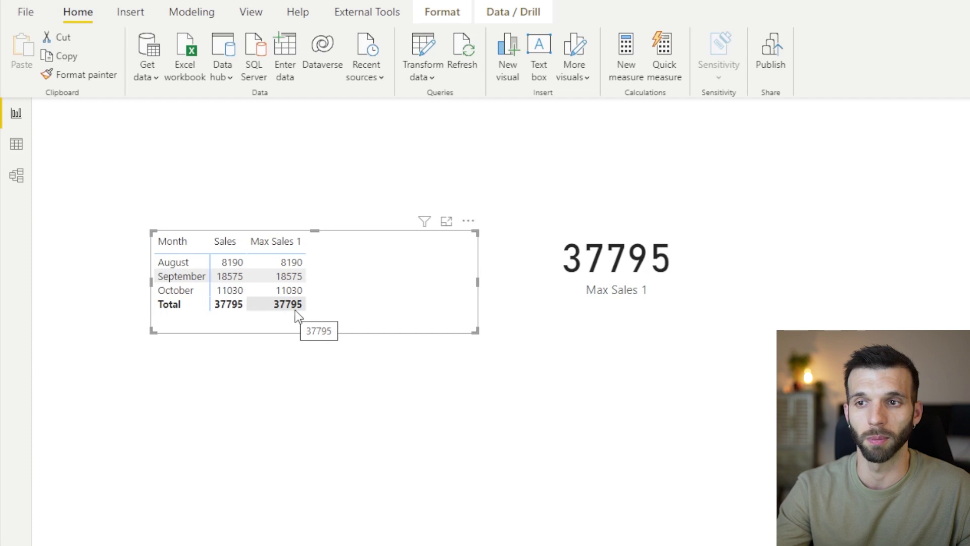
left_click(549, 226)
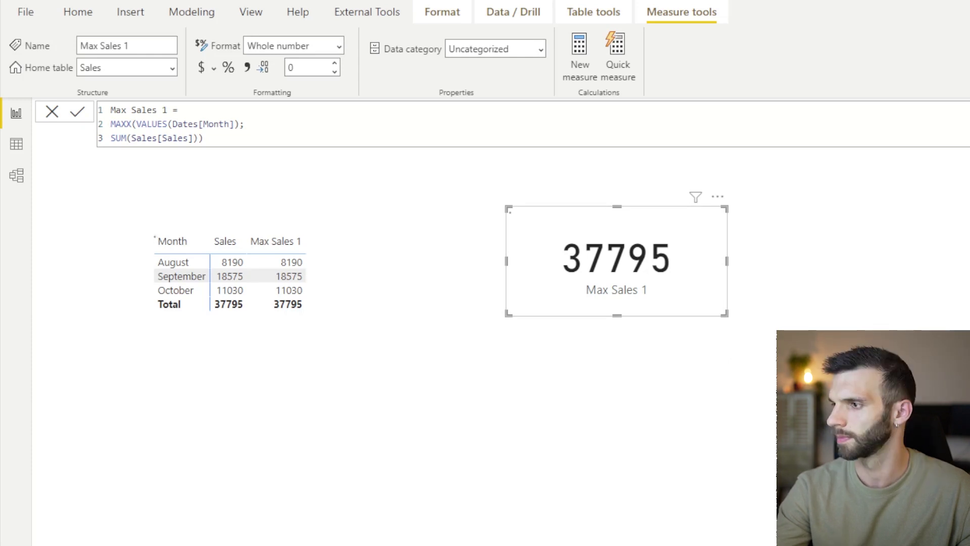
Name a new measure Max Sales 1 Complex and paste its MAXX formula with RELATEDTABLE and SUMX variables.
type("Max ")
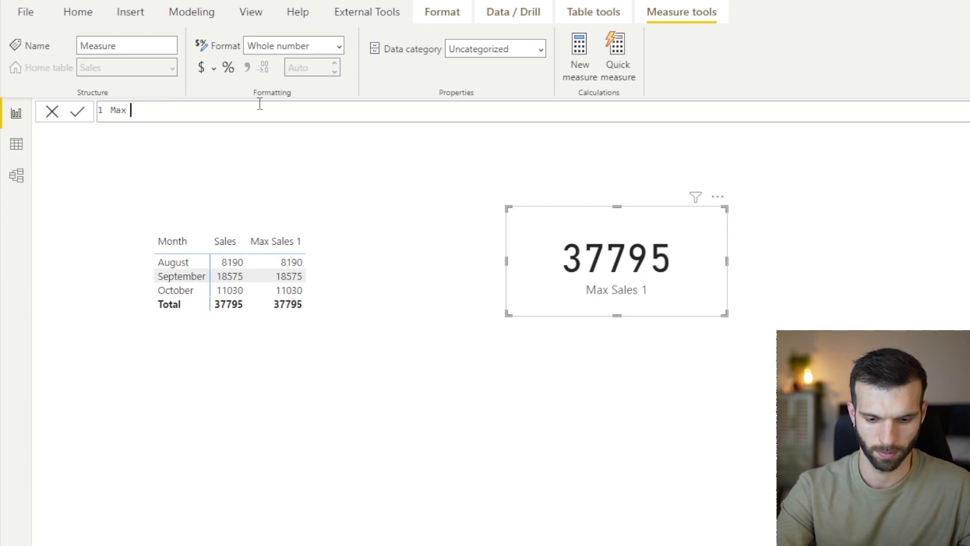
type("Sales 1 Compelx=")
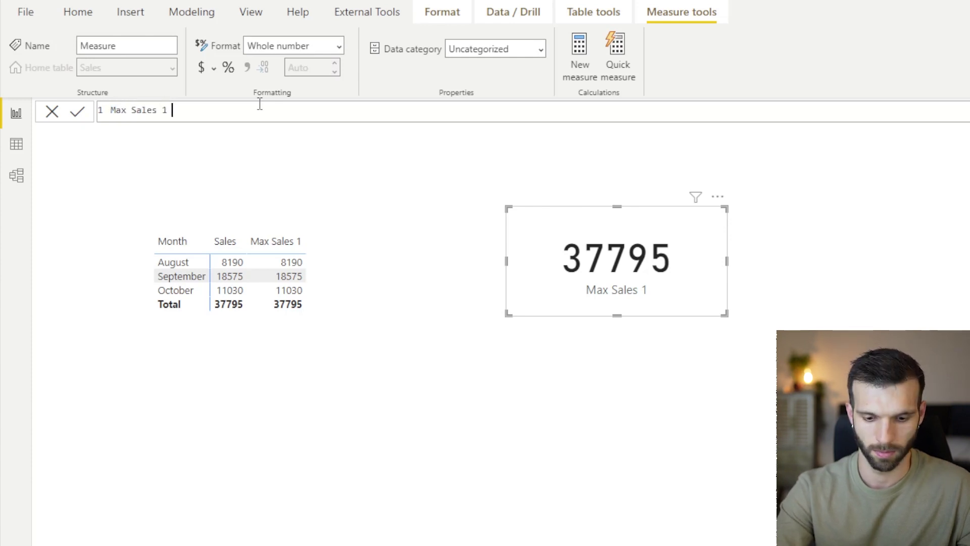
key("shift+Return")
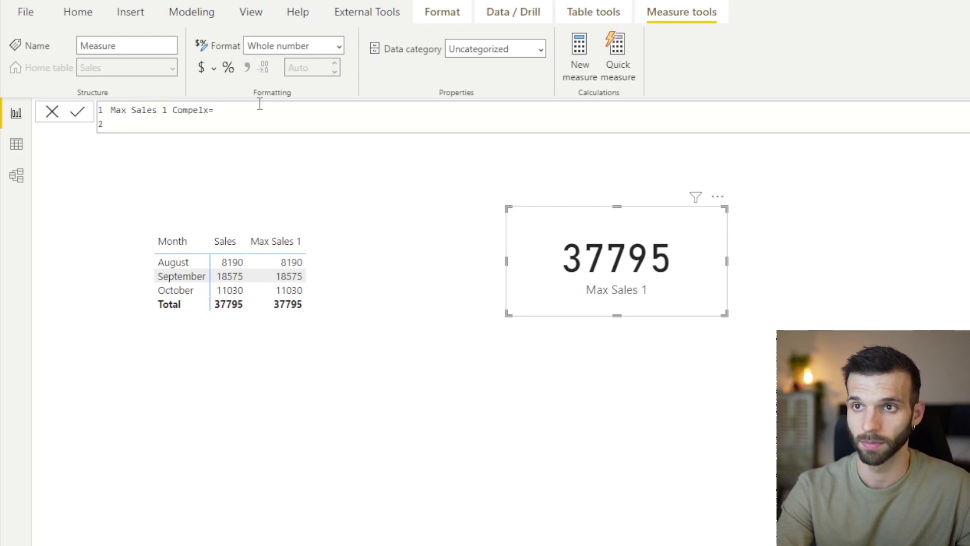
key("BackSpace")
key("BackSpace")
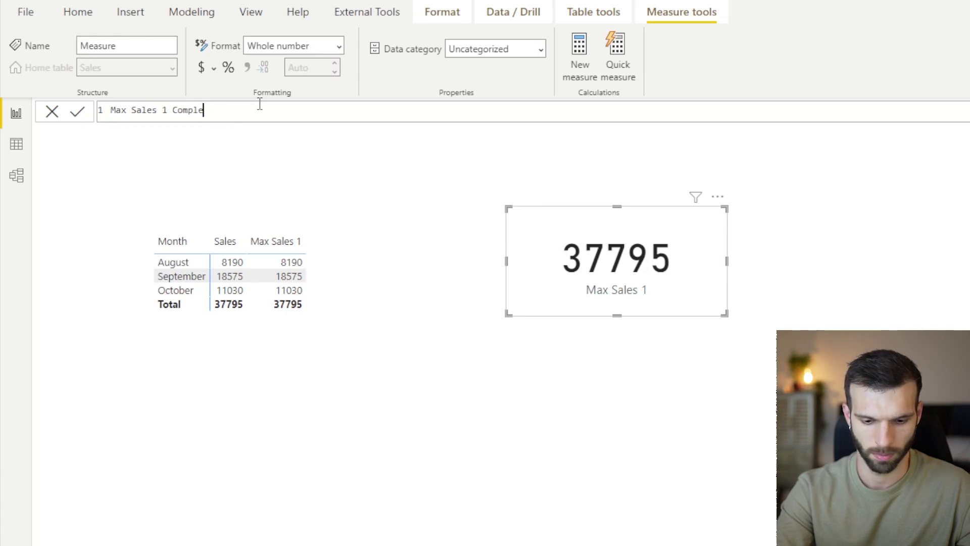
type("x=")
key("shift+Return")
type("MAXX(VALUES(Dates[Month]); VAR SalesTransactions =     RELATEDTABLE(Sales) VAR MonthlySales= SUMX(SalesTransactions;Sales[Sales]) RETURN MonthlySales )")
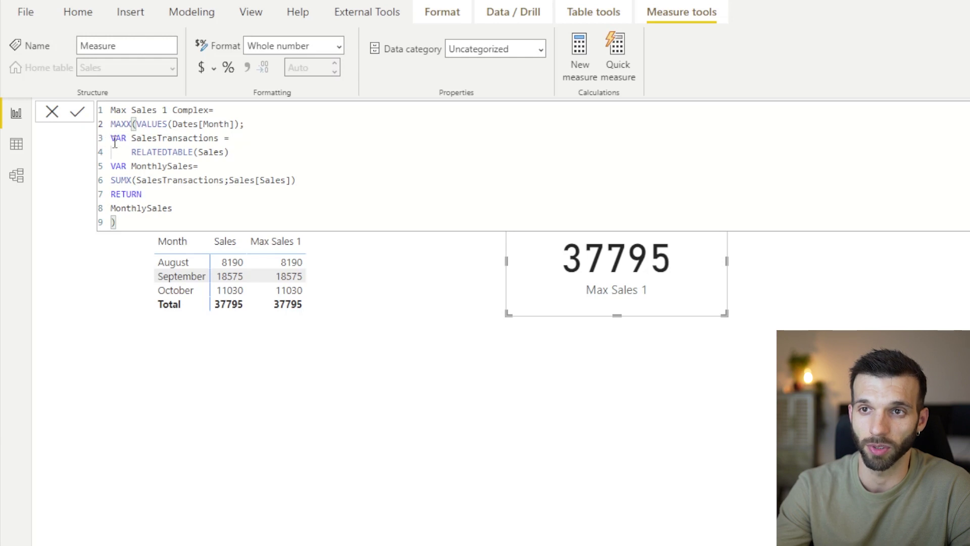
left_click_drag(111, 138, 172, 195)
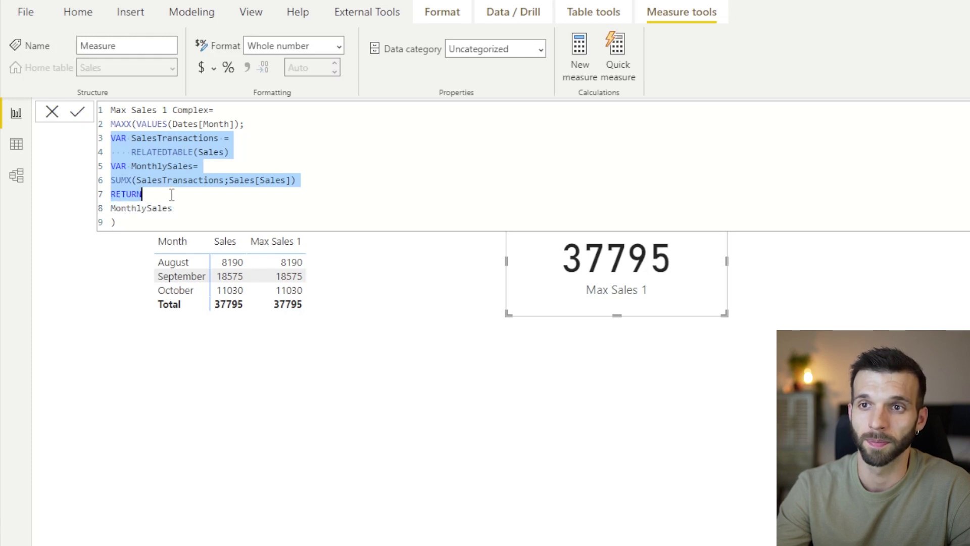
left_click(149, 137)
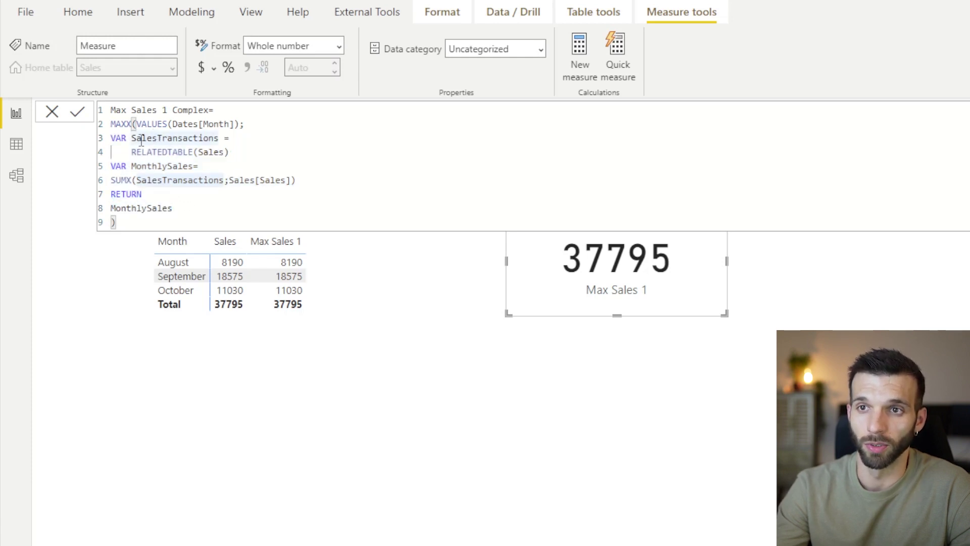
left_click_drag(130, 152, 298, 153)
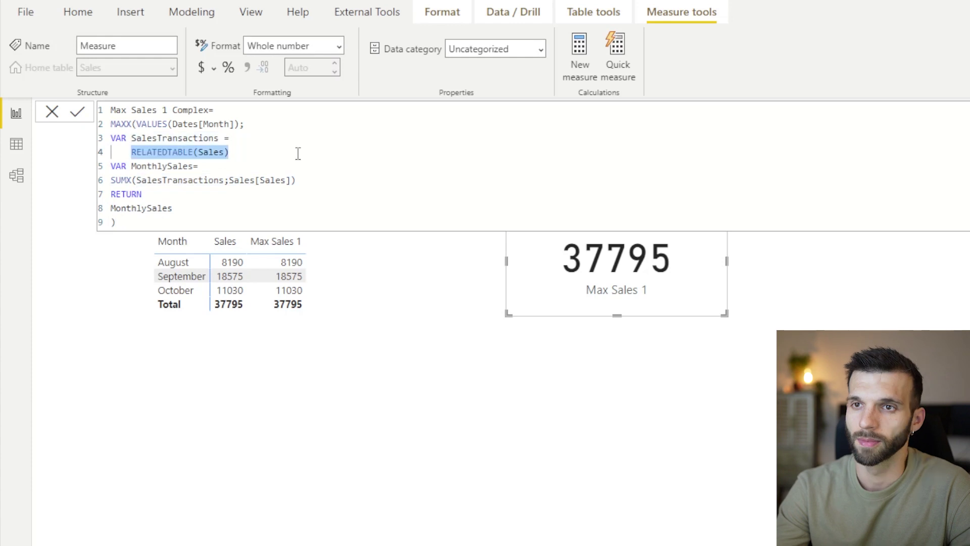
left_click(244, 152)
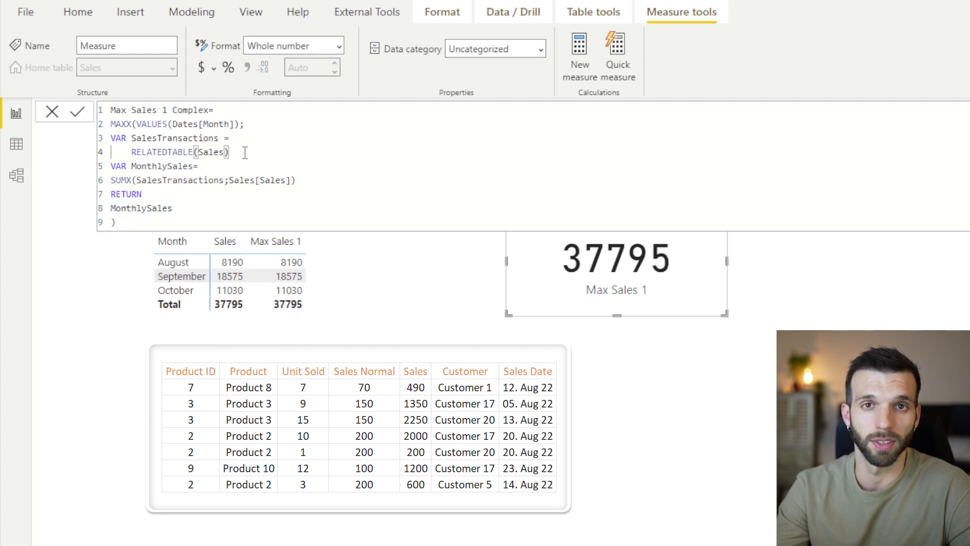
left_click(127, 180)
left_click_drag(135, 176, 219, 181)
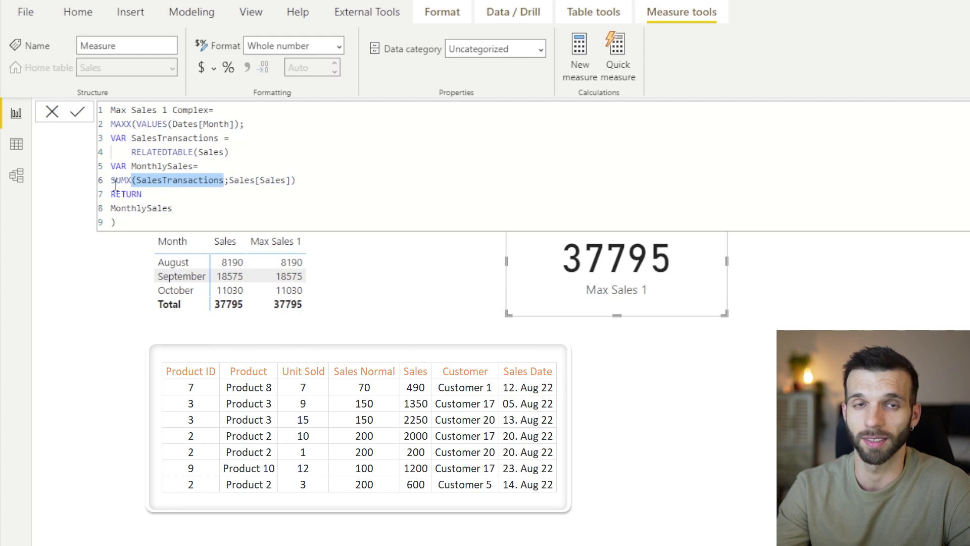
left_click(172, 183)
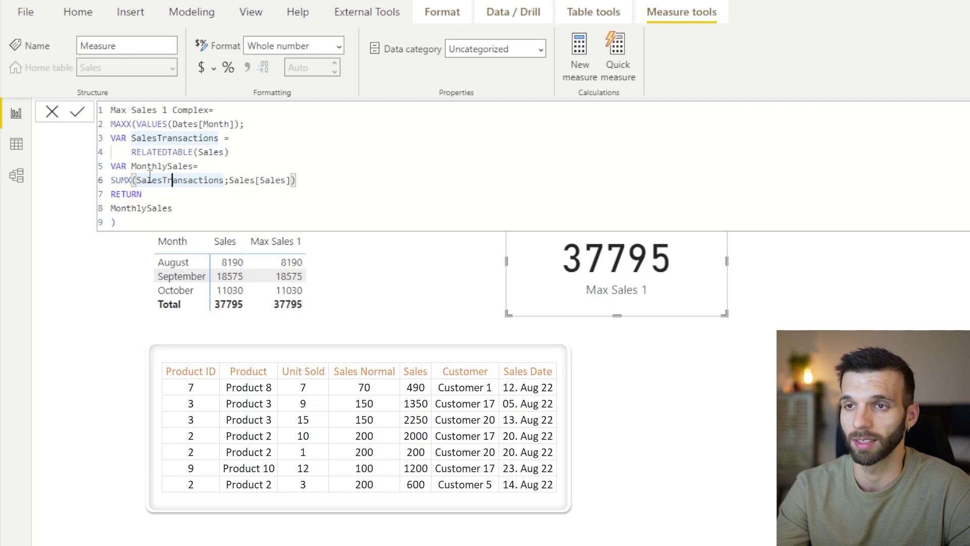
left_click(163, 194)
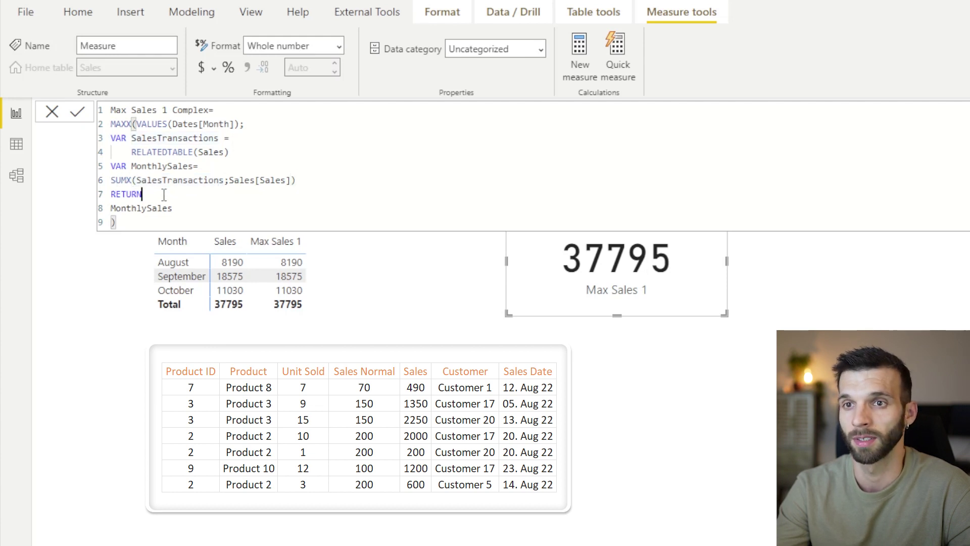
left_click(181, 209)
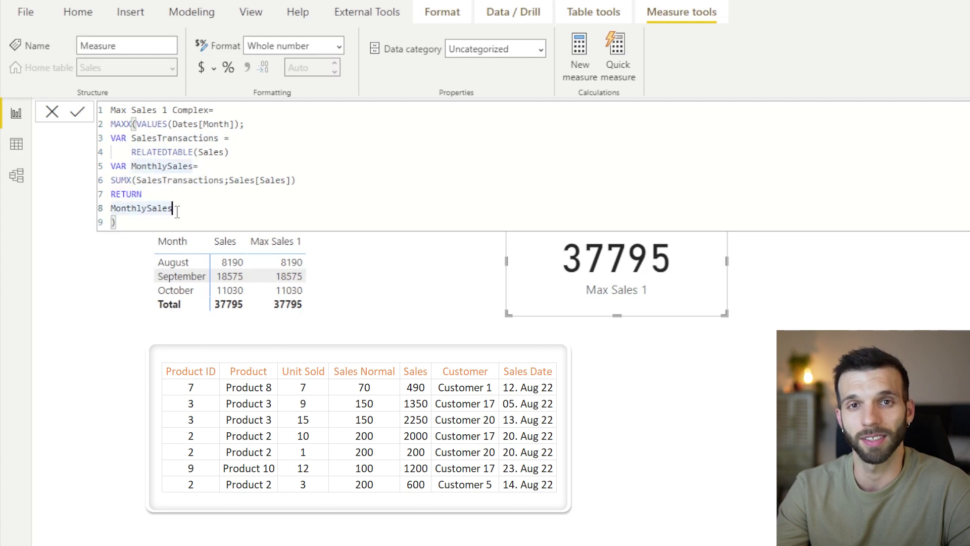
left_click(160, 221)
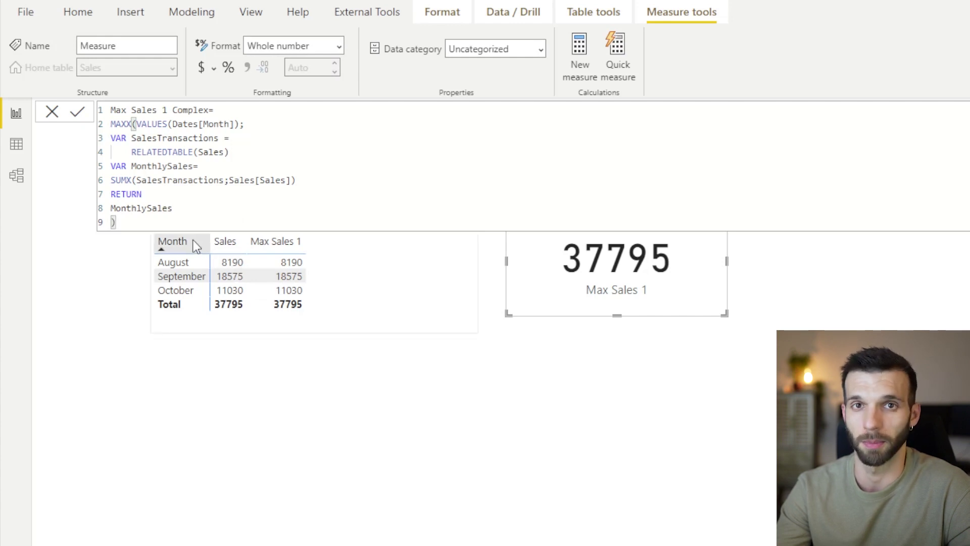
Commit Max Sales 1 Complex and add it as a card and month-table column, both 18575.
left_click(73, 115)
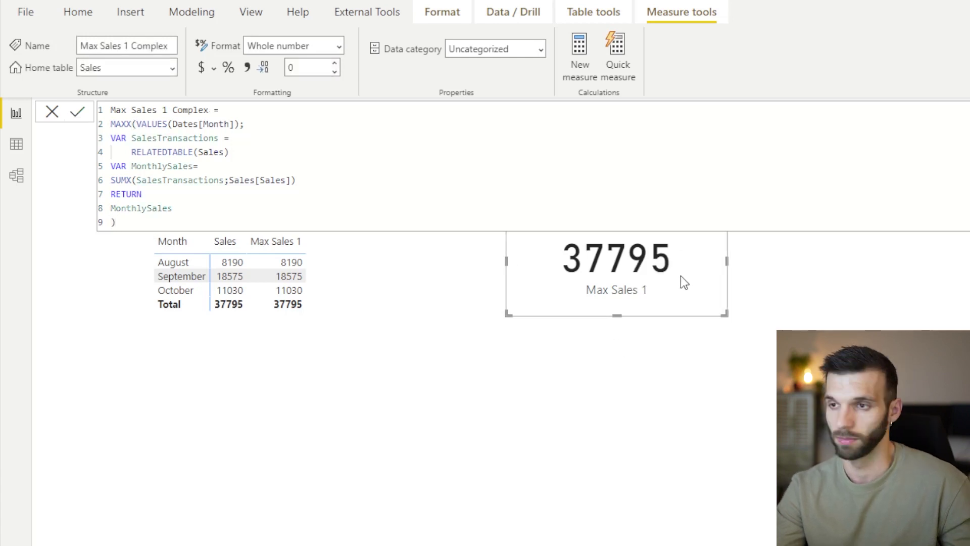
left_click(653, 372)
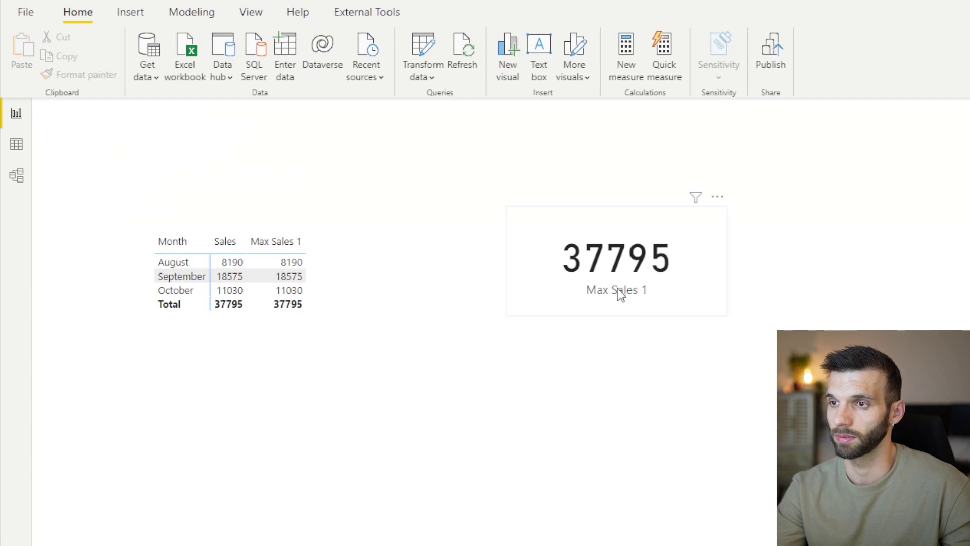
left_click_drag(579, 240, 651, 410)
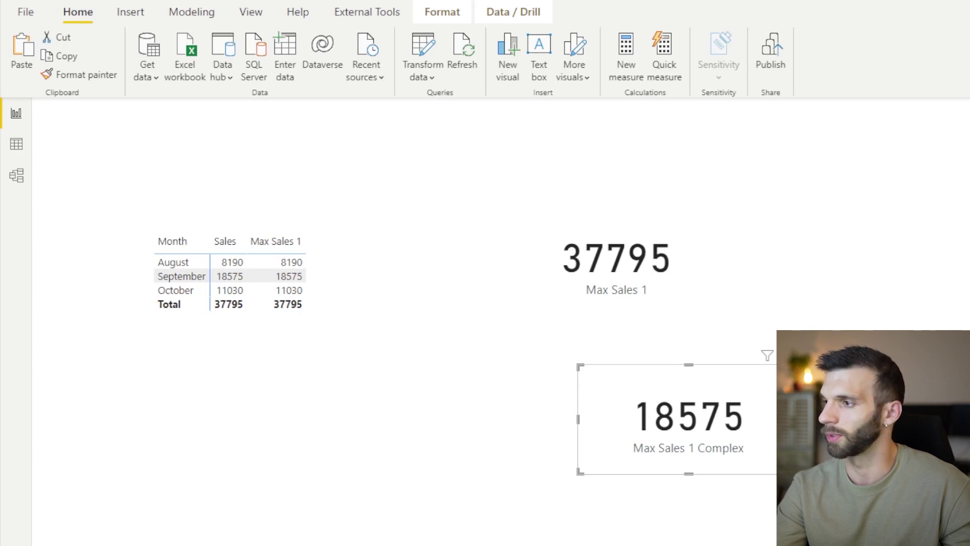
left_click(392, 262)
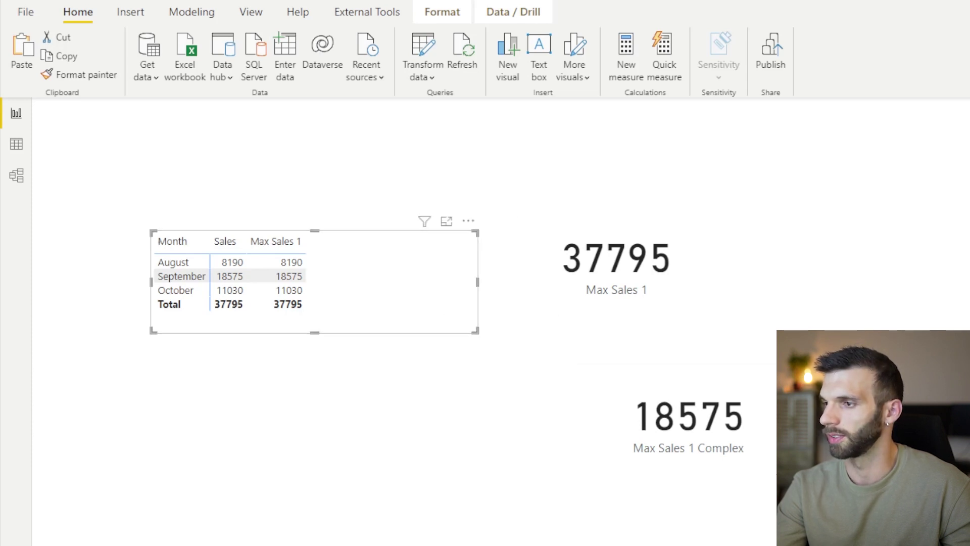
left_click(668, 435)
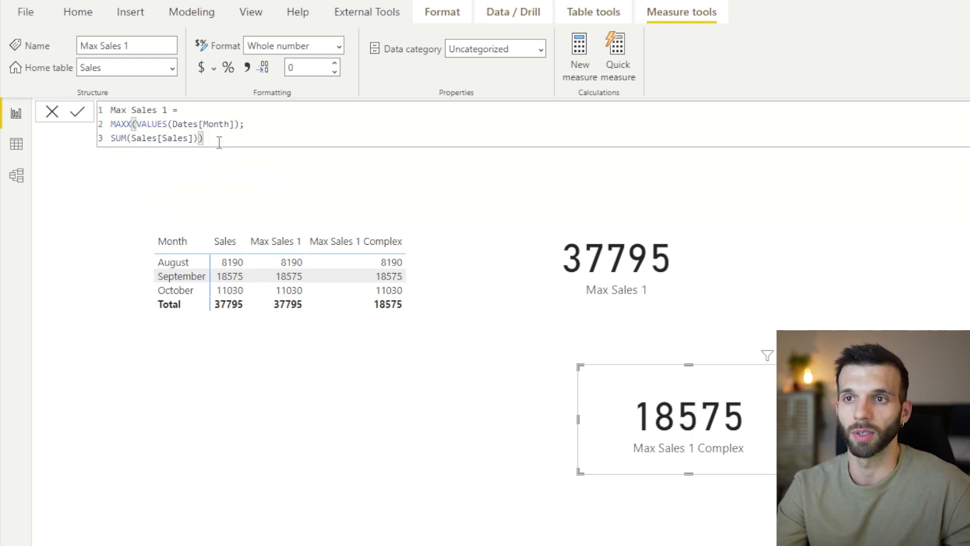
Copy the Max Sales 1 formula into a new measure and rename it Max Sales 2.
left_click_drag(217, 139, 112, 109)
key("ctrl+c")
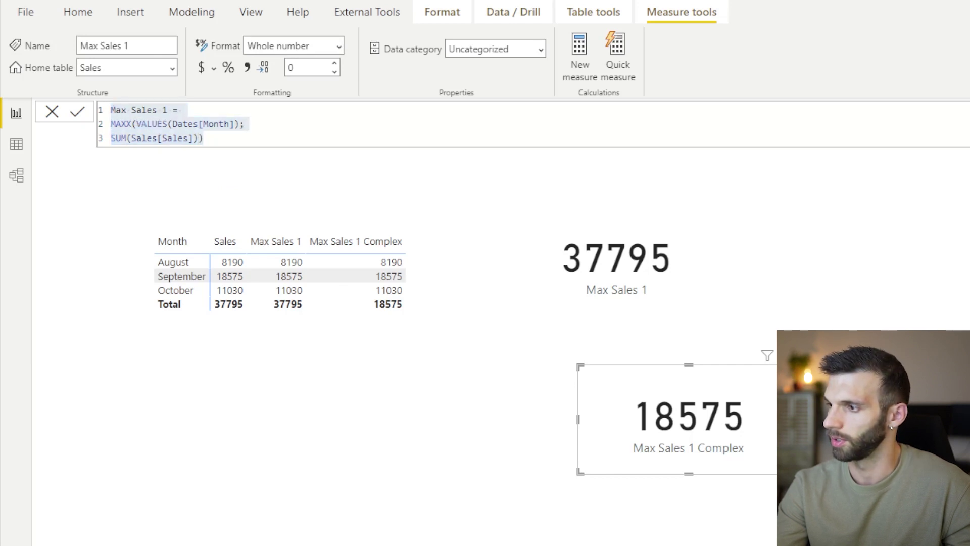
left_click(580, 53)
key("ctrl+v")
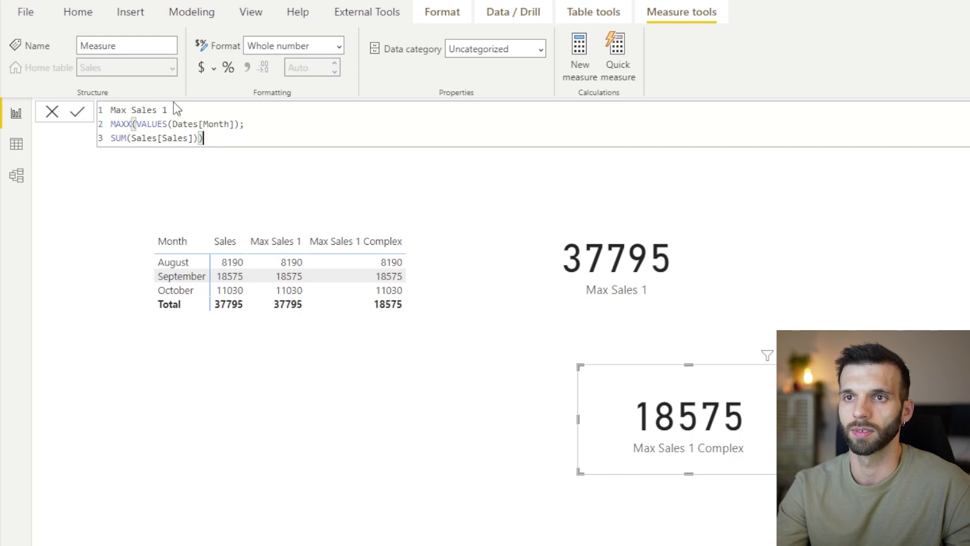
double_click(167, 111)
type("2")
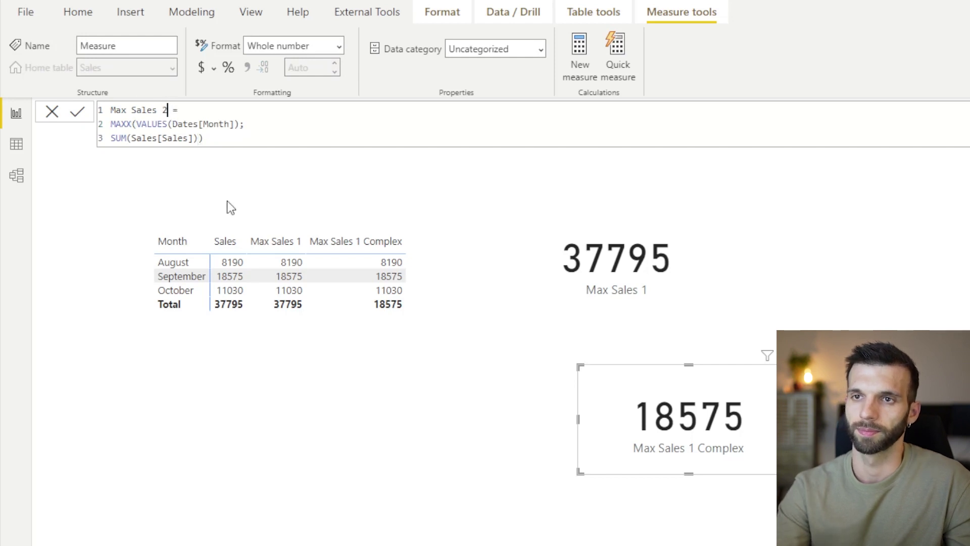
key("Down")
key("Down")
Wrap SUM(Sales[Sales]) in CALCULATE and commit the Max Sales 2 measure.
key("Left")
key("Left")
key("Left")
key("Left")
key("Left")
key("Left")
key("Left")
key("Left")
key("Left")
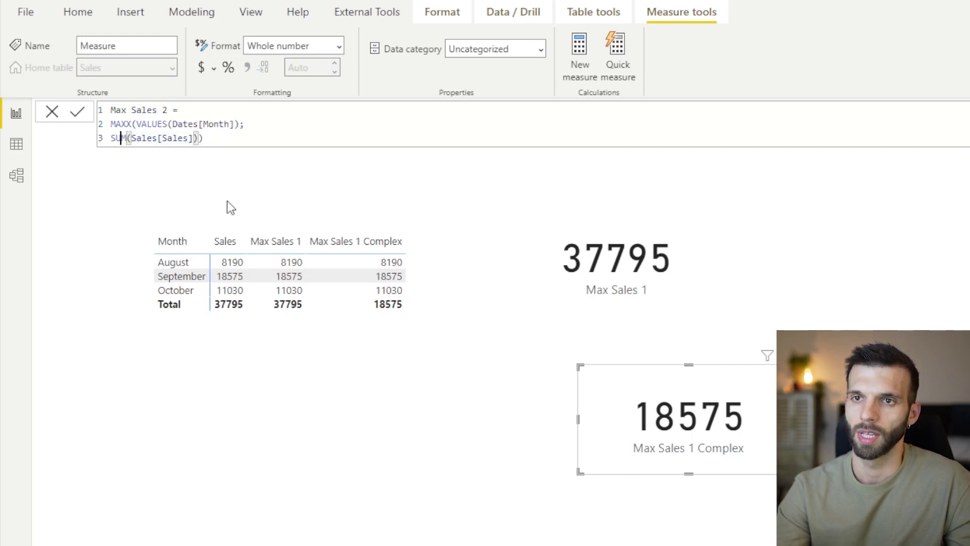
type("CALCULATE(")
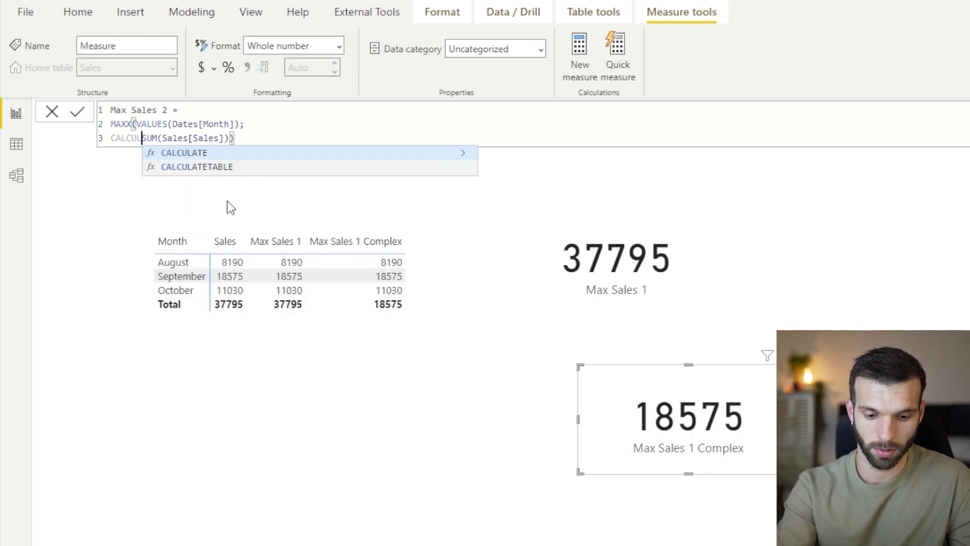
key("Right")
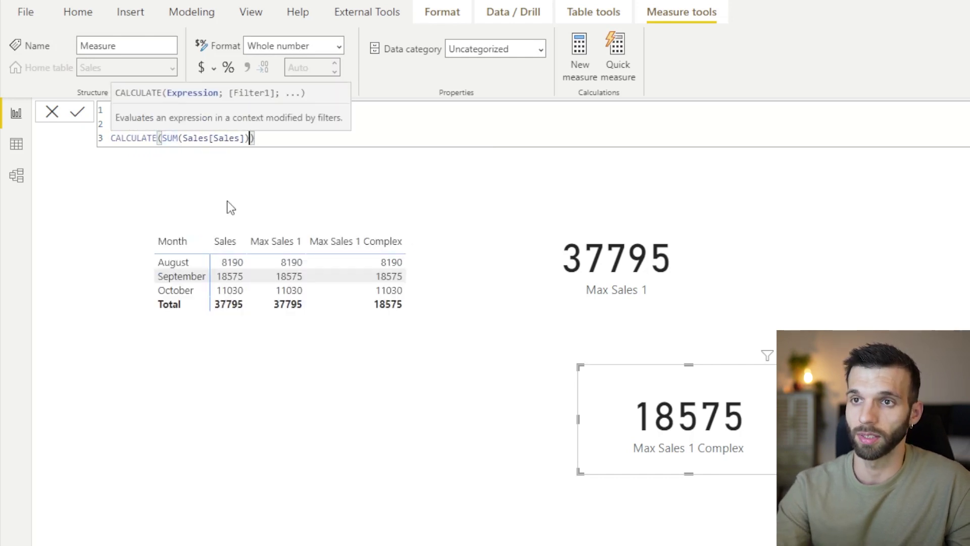
type(")")
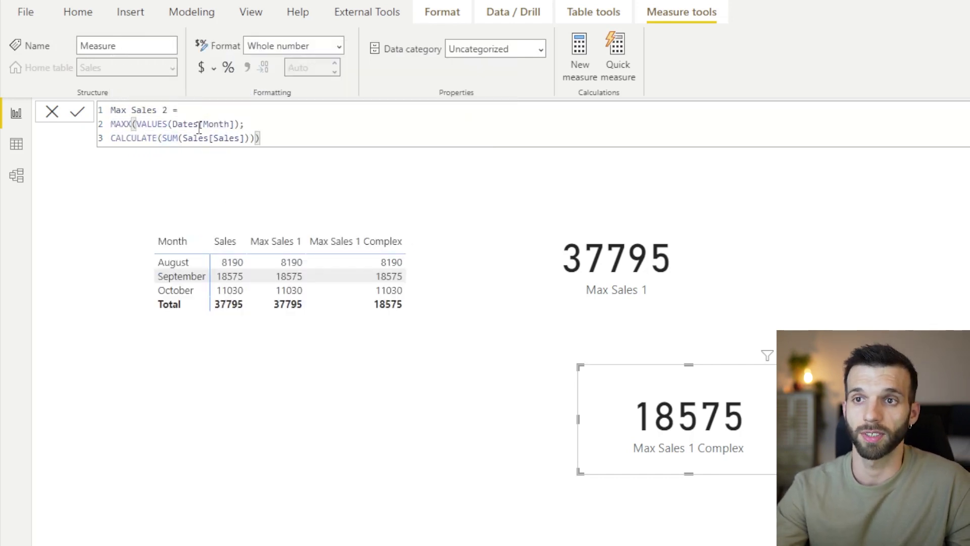
left_click(204, 136)
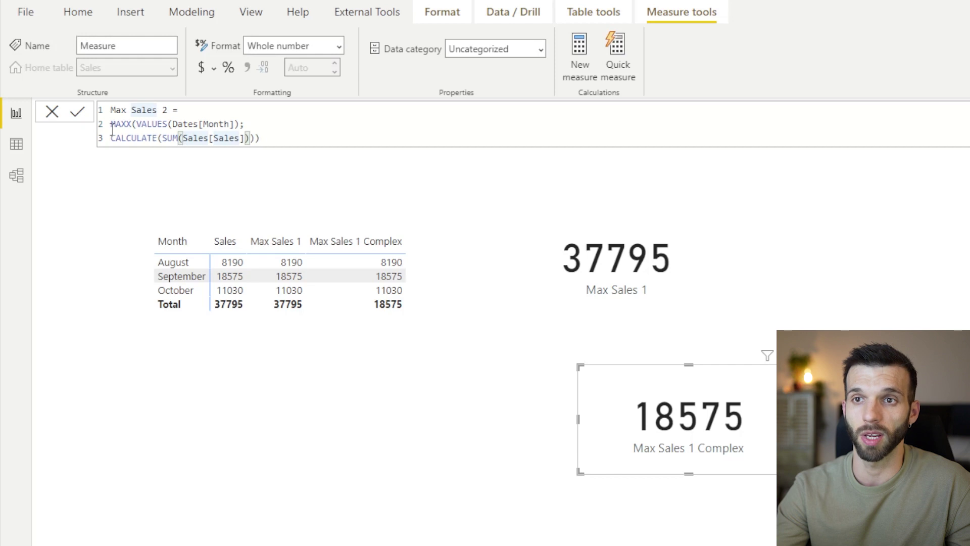
left_click(185, 138)
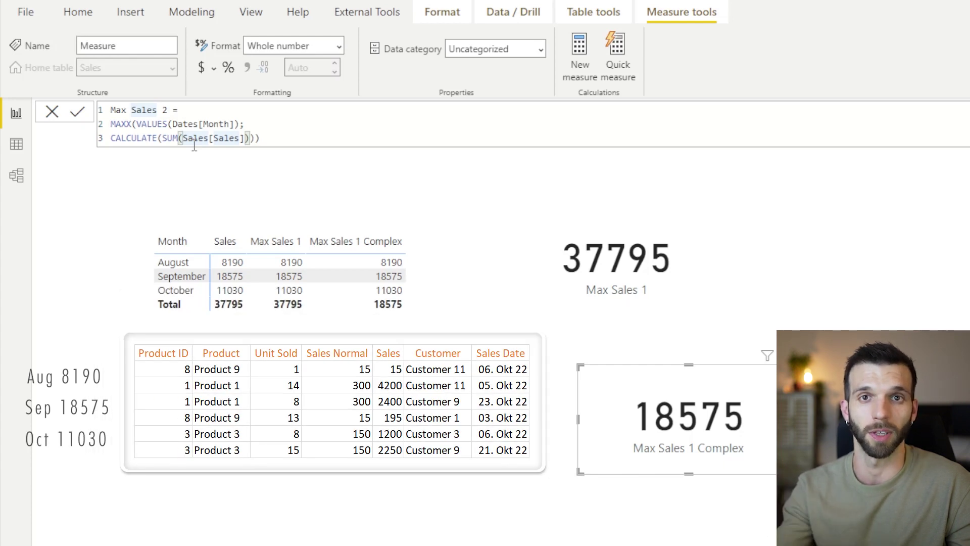
key("Return")
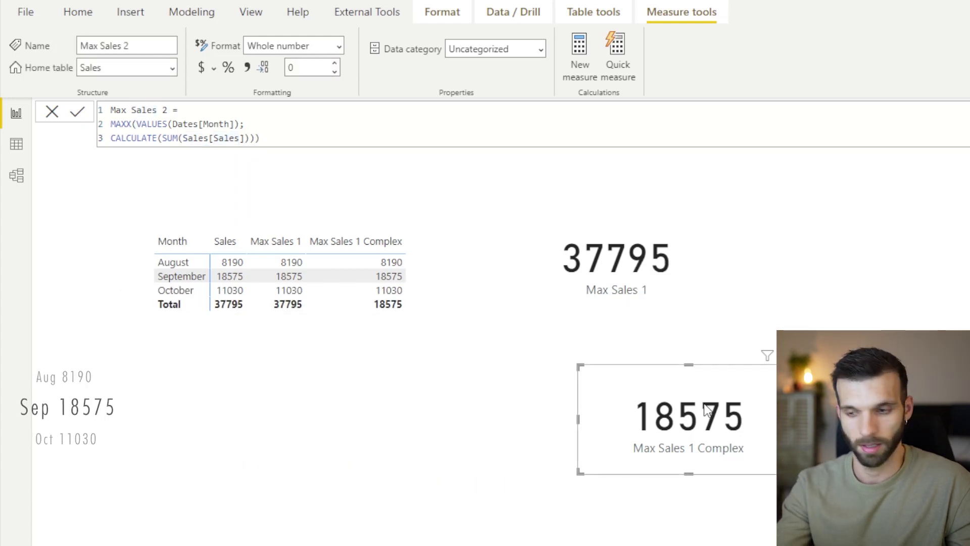
Duplicate the Max Sales 1 Complex card and place the copy beside the Max Sales 1 card.
left_click(801, 282)
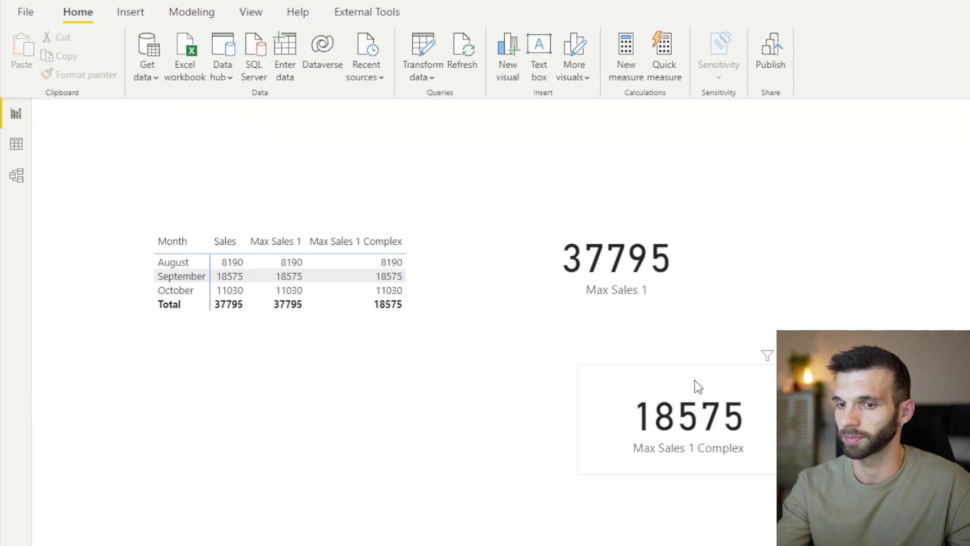
left_click(691, 404)
left_click(750, 317)
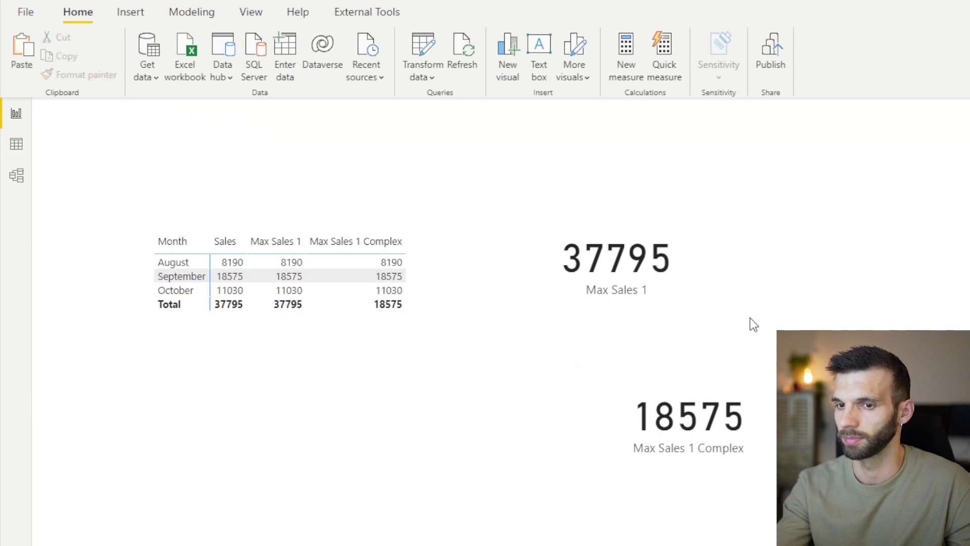
left_click(732, 401)
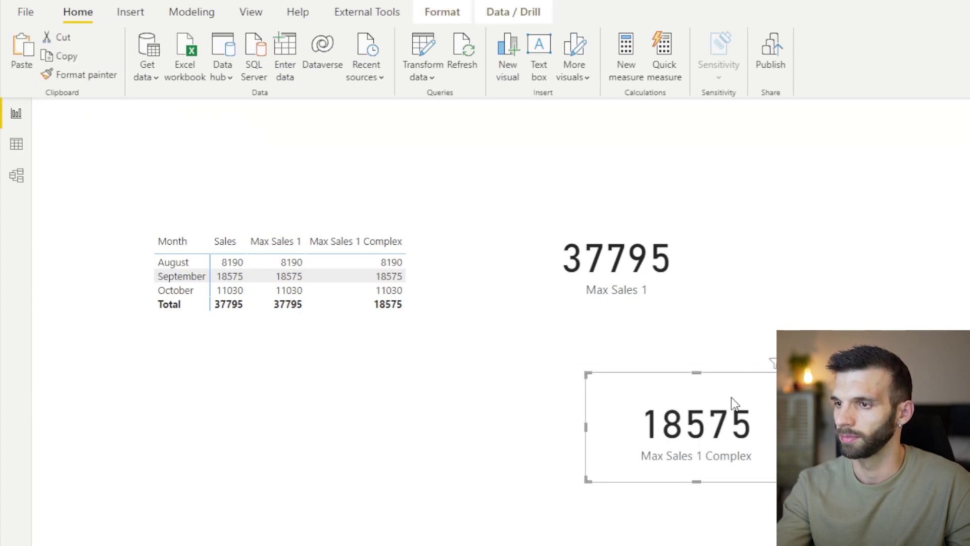
left_click_drag(732, 401, 882, 281)
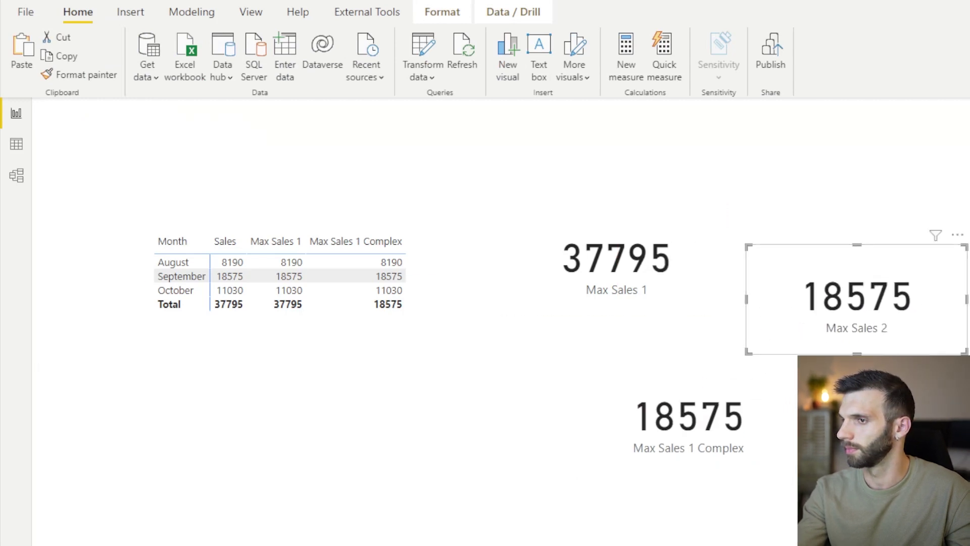
Add Max Sales 2 as a month-table column, totalling 18575.
left_click(442, 315)
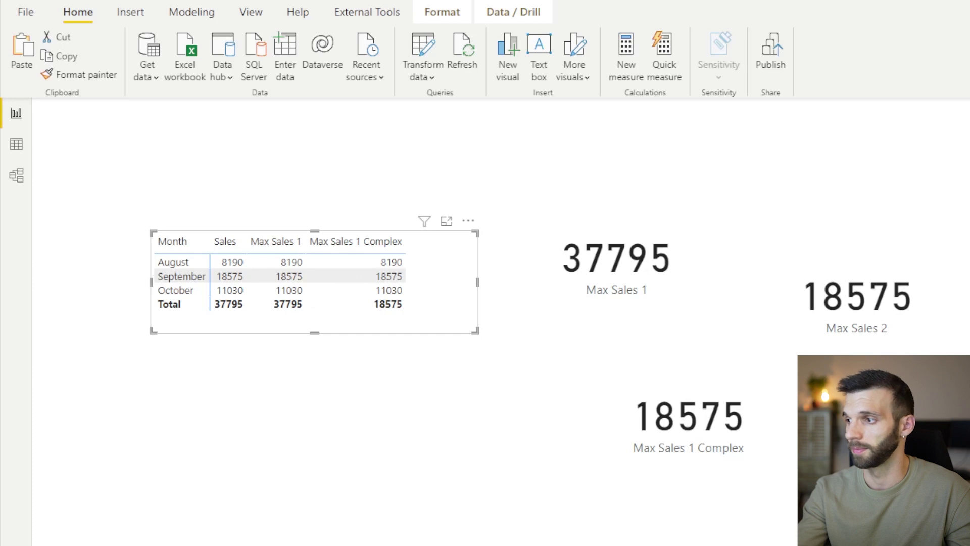
left_click_drag(960, 348, 453, 277)
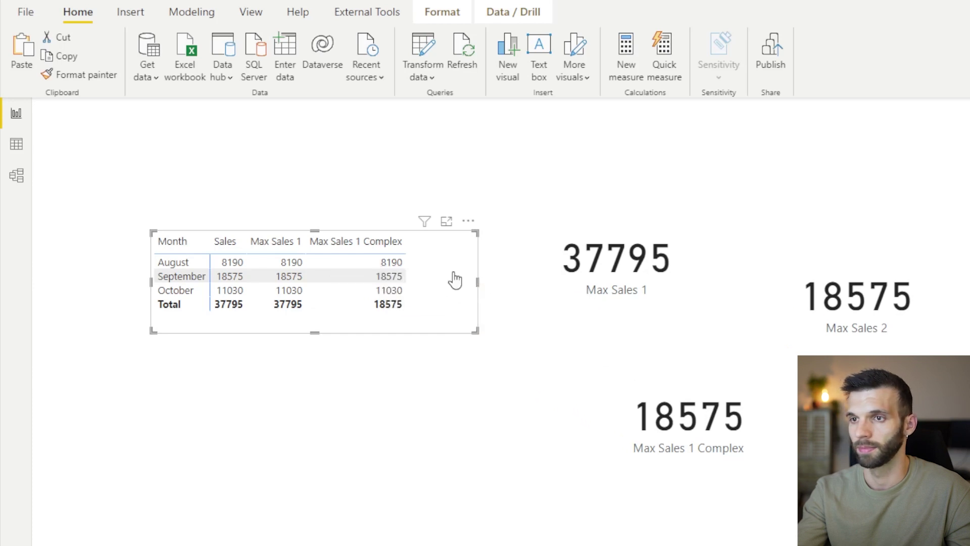
left_click(716, 415)
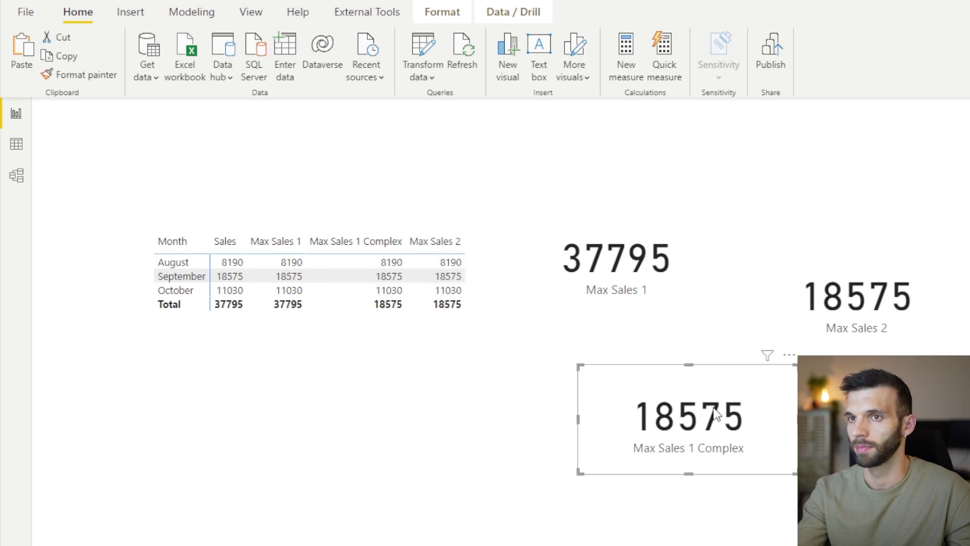